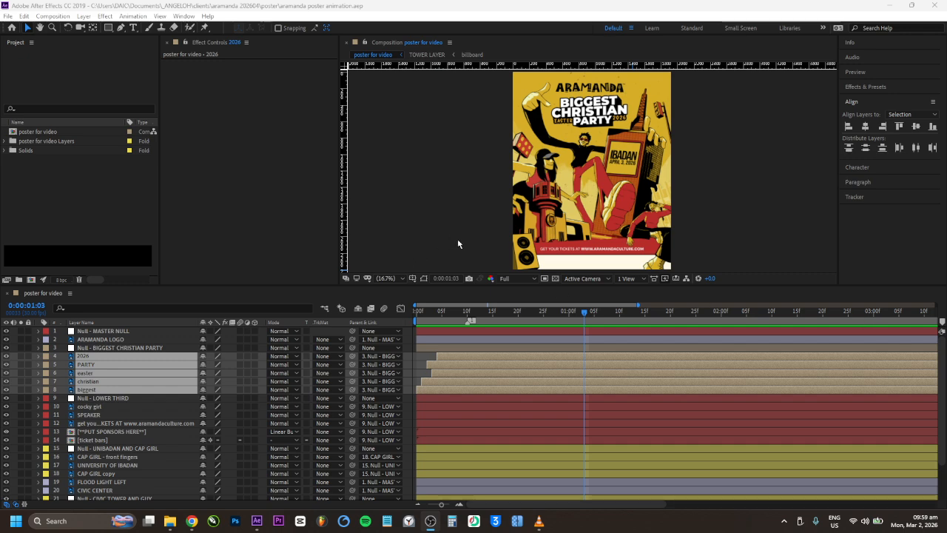
# Examine the lower-third layers by hiding and reshowing the group from Null - LOWER THIRD to ticket bars, and selecting them one by one.
pyautogui.click(104, 398)
pyautogui.keyDown('shift'); pyautogui.click(106, 439); pyautogui.keyUp('shift')
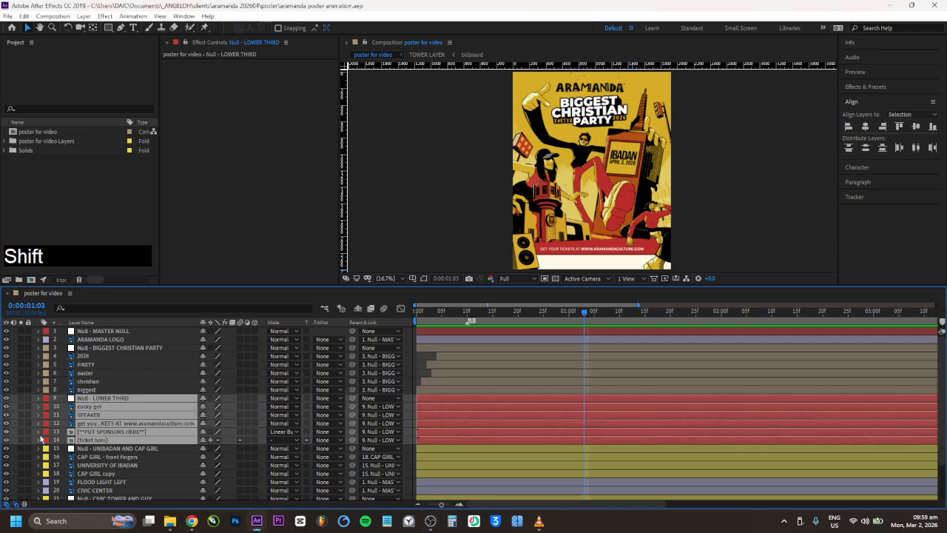
pyautogui.click(6, 437)
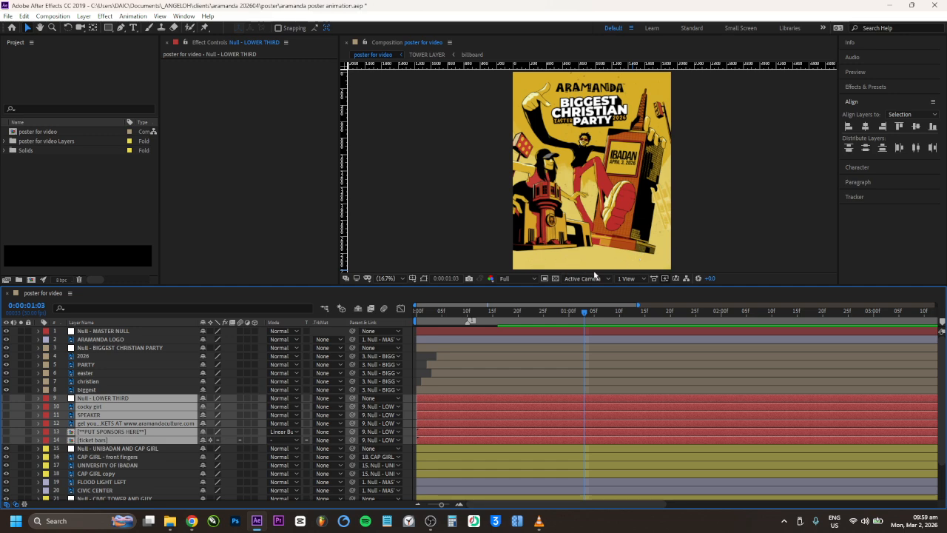
pyautogui.click(6, 399)
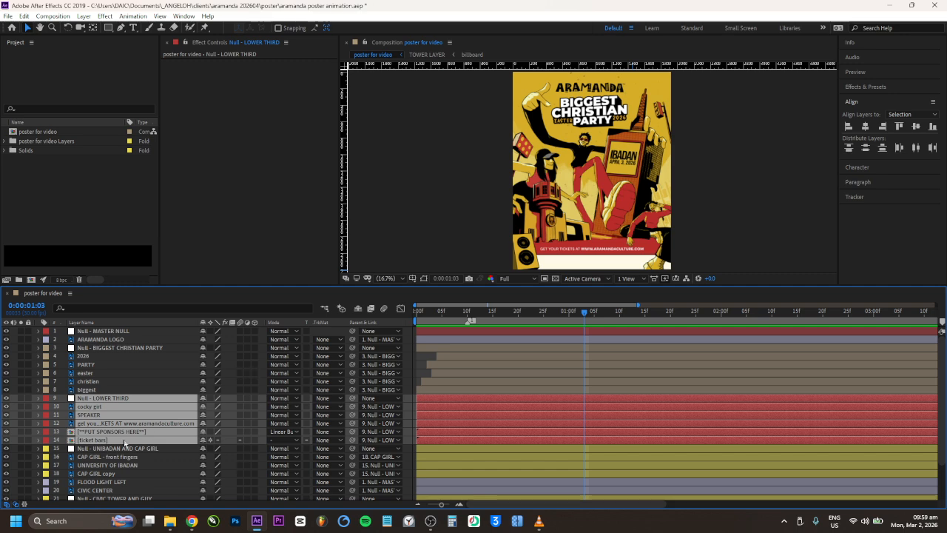
pyautogui.click(141, 403)
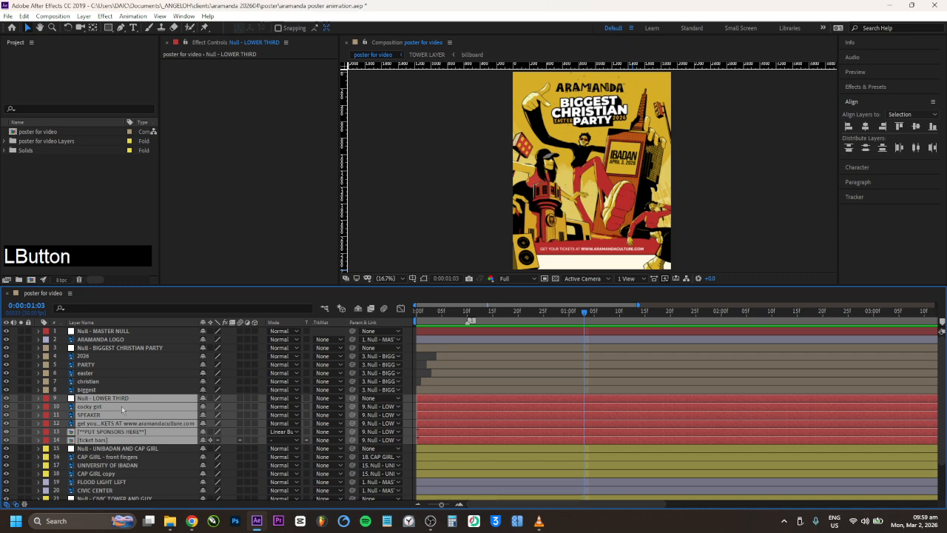
pyautogui.click(124, 391)
pyautogui.click(119, 407)
pyautogui.click(117, 415)
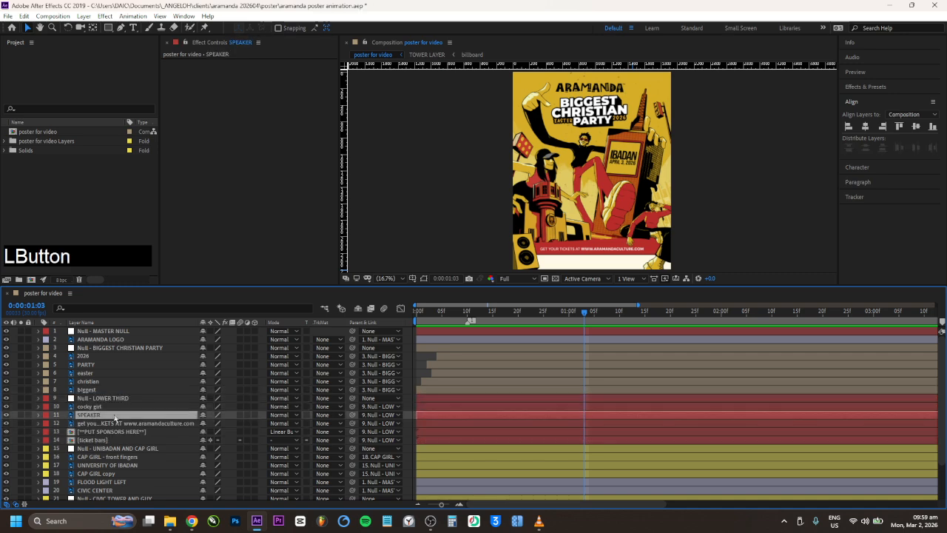
pyautogui.click(116, 424)
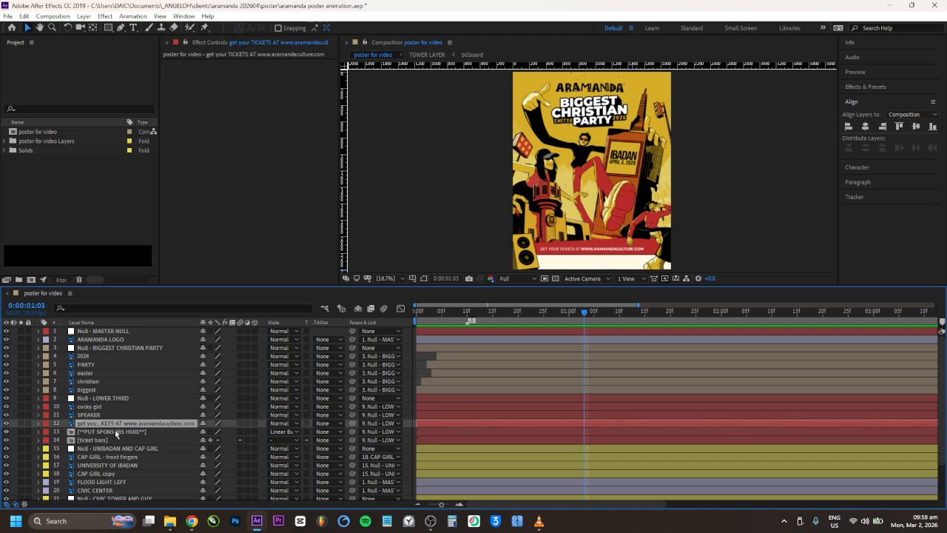
pyautogui.click(116, 434)
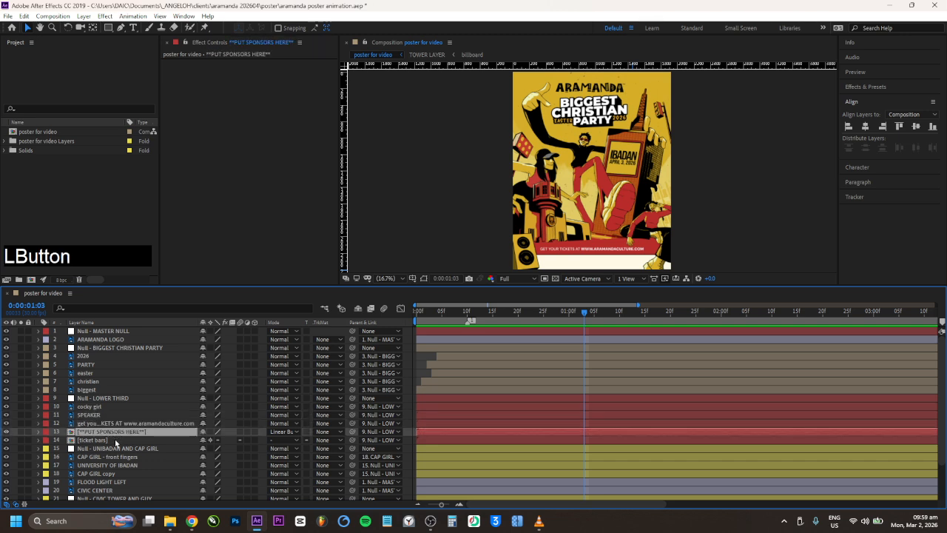
pyautogui.click(116, 441)
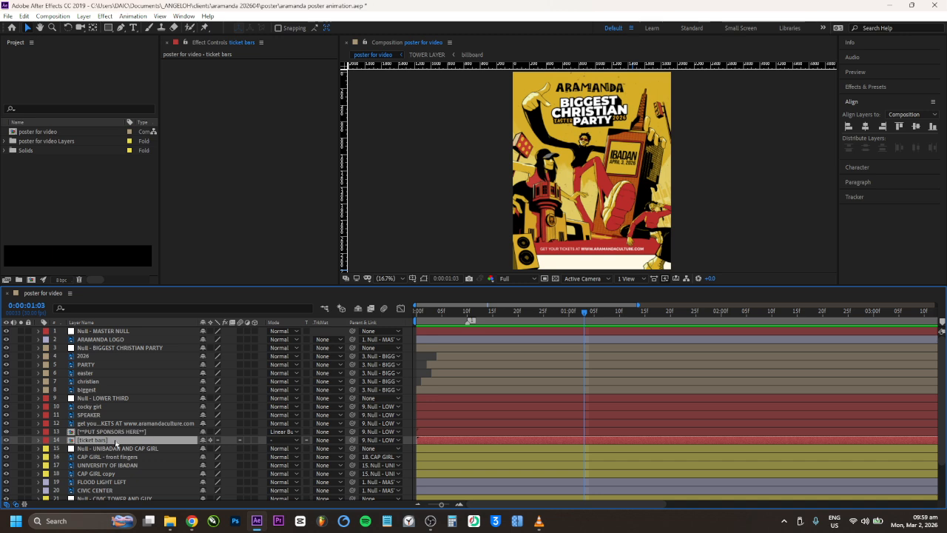
# Delete the **PUT SPONSORS HERE** layer.
pyautogui.click(109, 432)
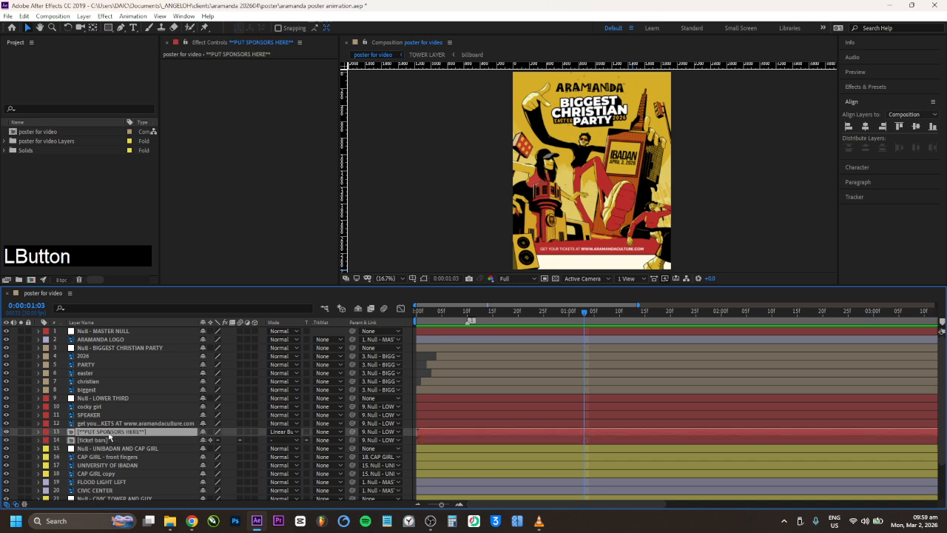
pyautogui.press('Delete')
pyautogui.click(109, 434)
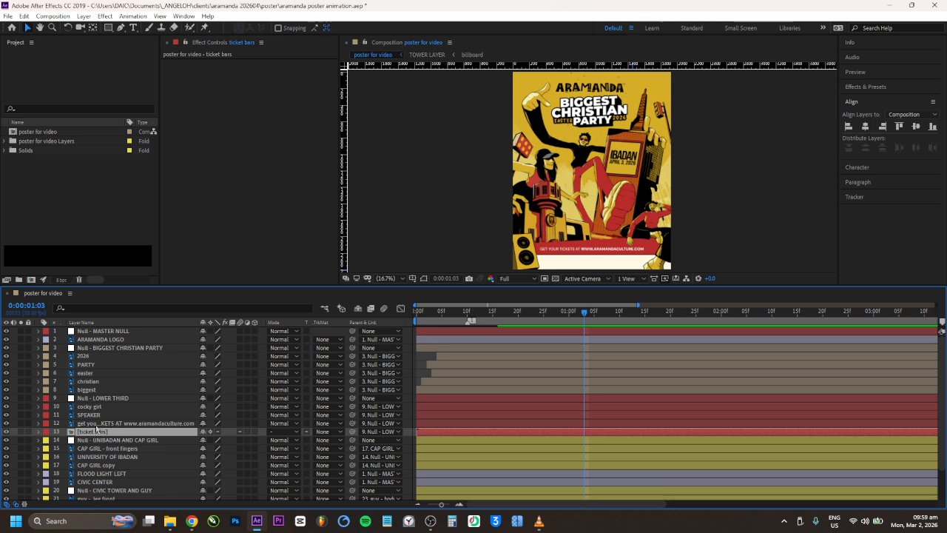
# Select the Null - LOWER THIRD layer and show the layer controls in the composition view.
pyautogui.click(96, 423)
pyautogui.click(97, 415)
pyautogui.click(98, 399)
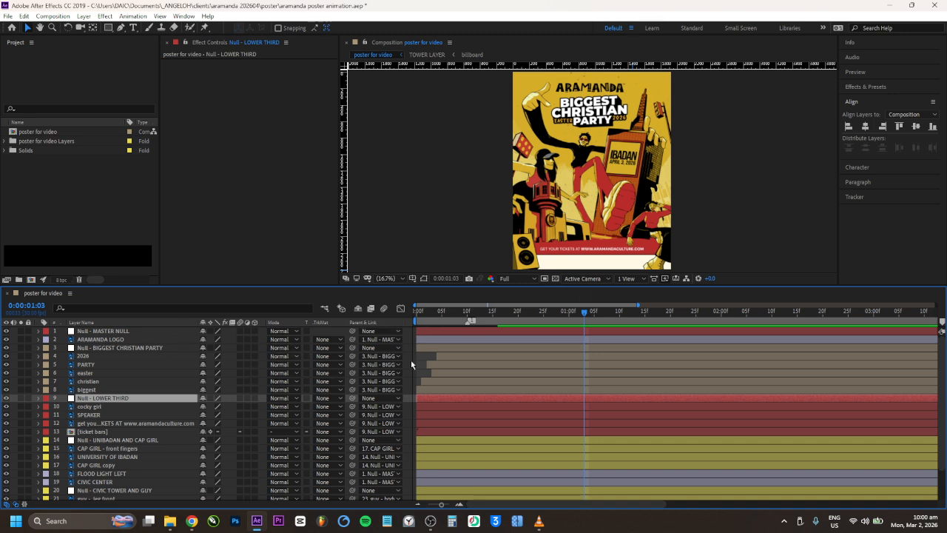
pyautogui.click(116, 403)
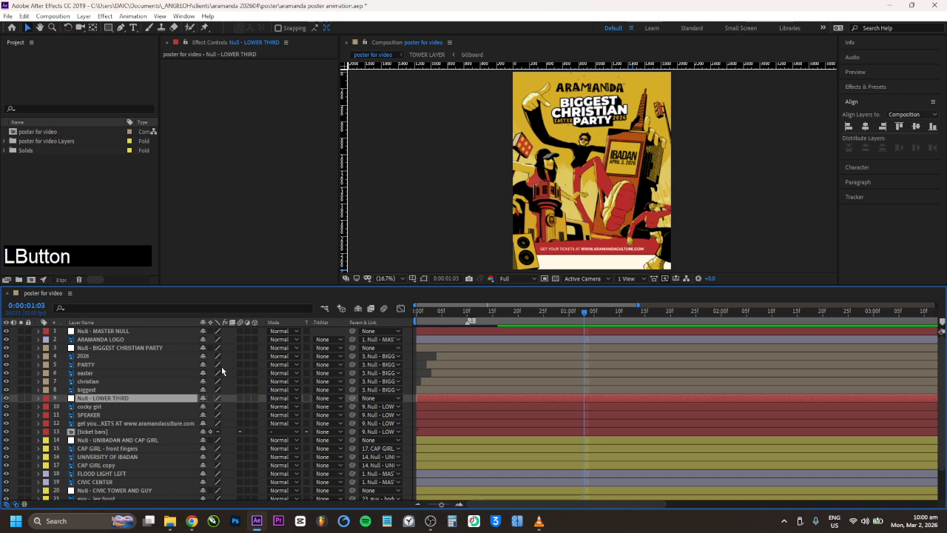
pyautogui.hotkey('ctrl', 'shift', 'h')
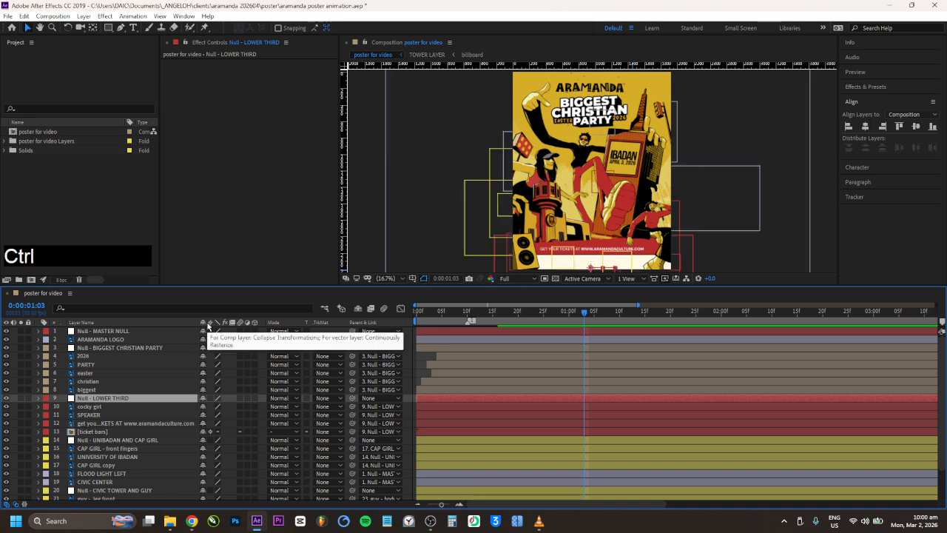
pyautogui.scroll(-1, 732, 180)
pyautogui.scroll(1, 617, 213)
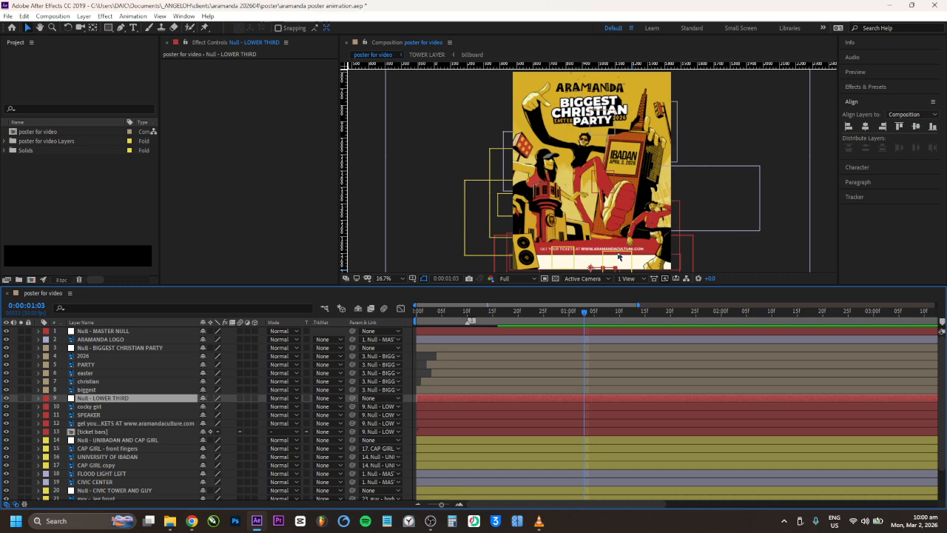
pyautogui.scroll(1, 630, 226)
# Examine where the Null - LOWER THIRD sits relative to the ticket strip along the poster's bottom edge, undoing any accidental layer move.
pyautogui.moveTo(633, 225); pyautogui.dragTo(679, 141)
pyautogui.hotkey('ctrl', 'z')
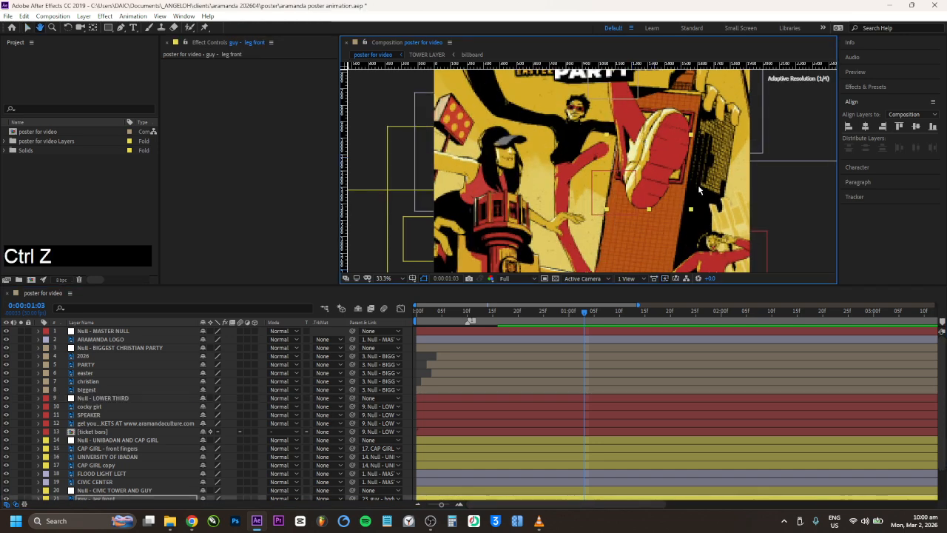
pyautogui.middleClick(768, 207)
pyautogui.moveTo(768, 207); pyautogui.dragTo(767, 89)
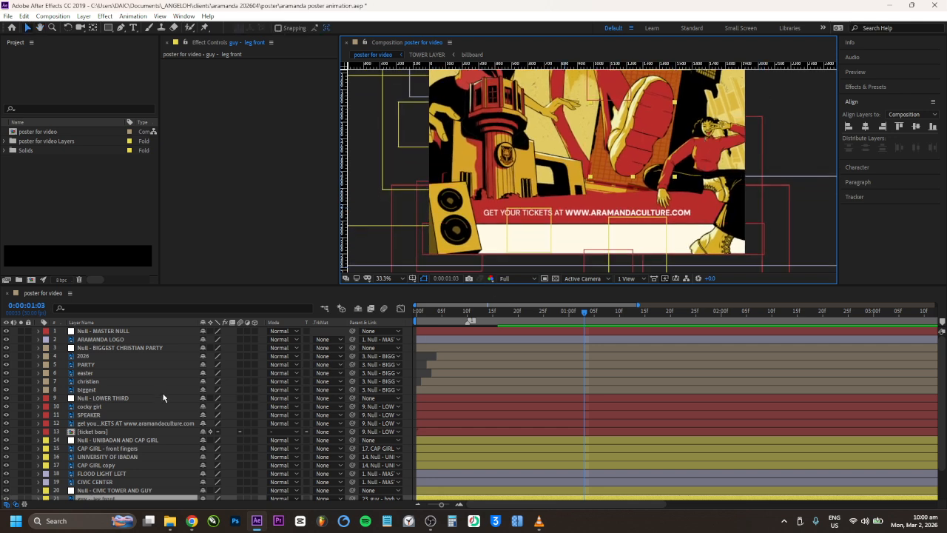
pyautogui.click(112, 398)
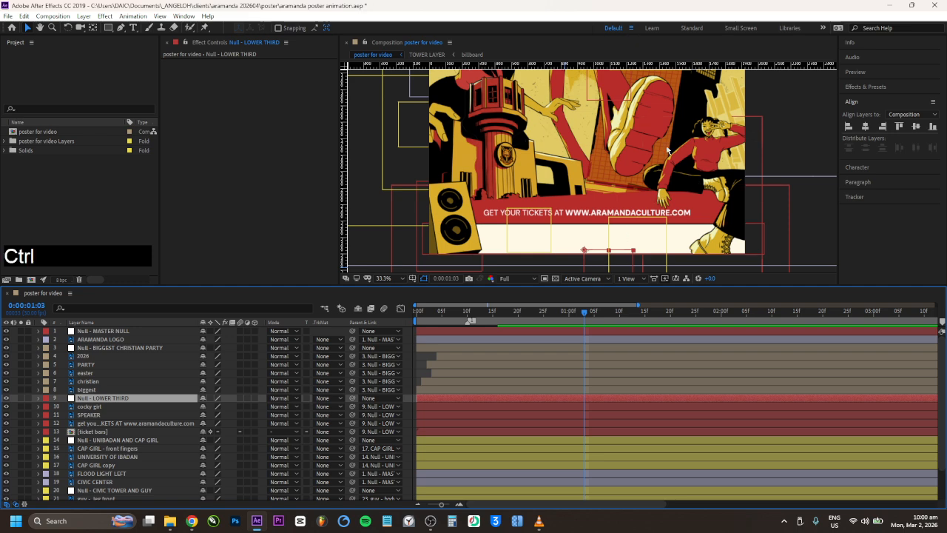
pyautogui.scroll(-1, 665, 151)
pyautogui.moveTo(681, 125); pyautogui.dragTo(673, 175)
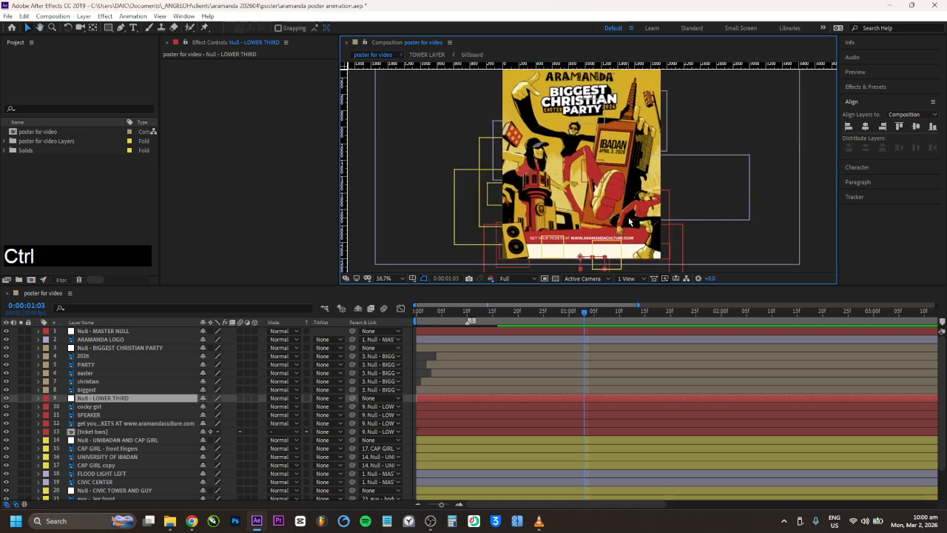
pyautogui.scroll(1, 631, 223)
pyautogui.moveTo(620, 227); pyautogui.dragTo(639, 120)
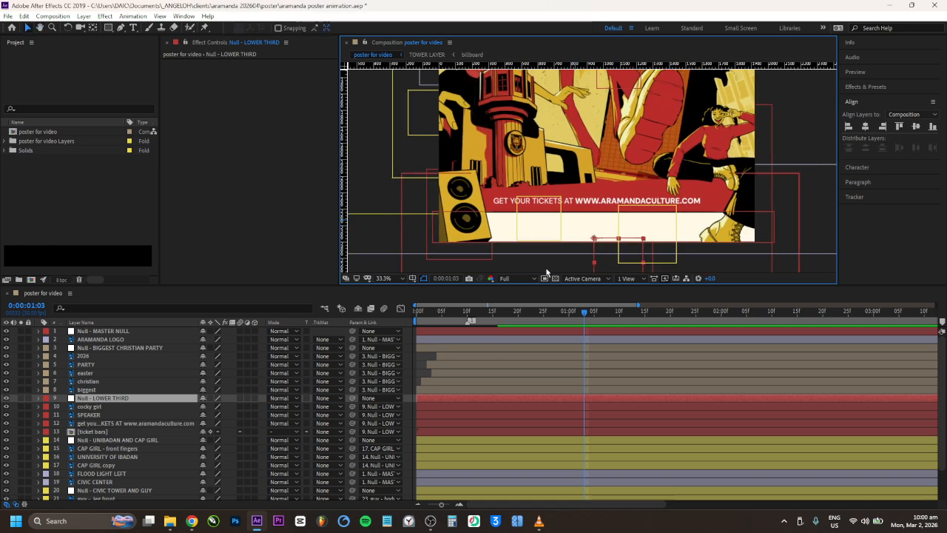
pyautogui.click(465, 314)
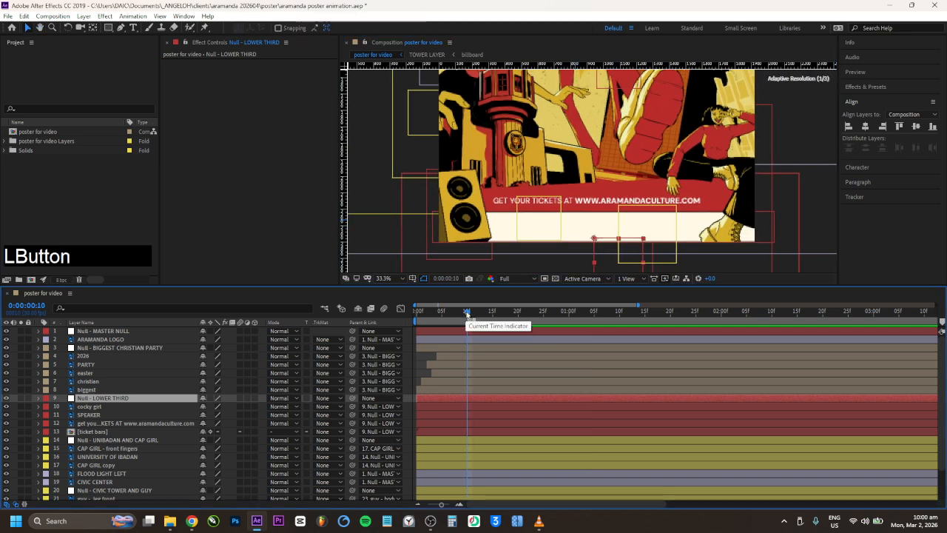
pyautogui.click(86, 407)
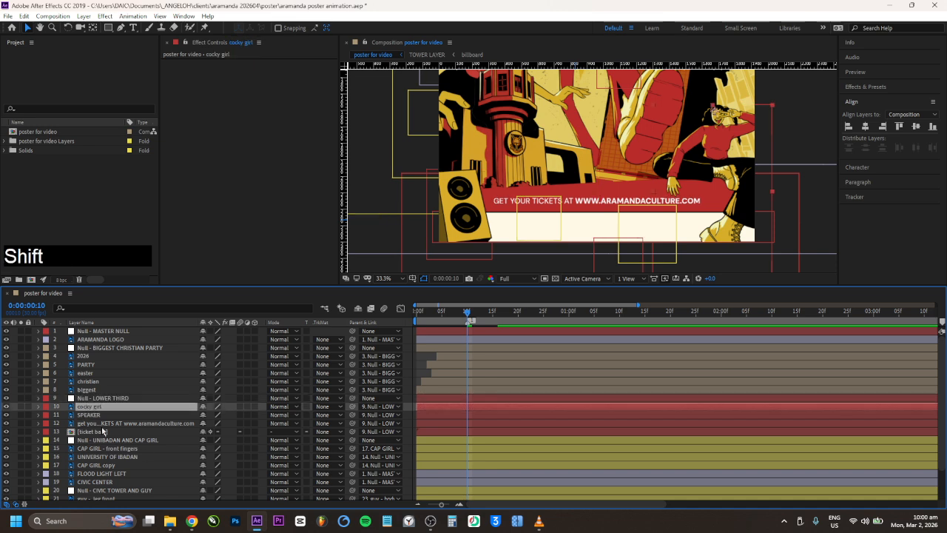
pyautogui.keyDown('shift'); pyautogui.click(104, 431); pyautogui.keyUp('shift')
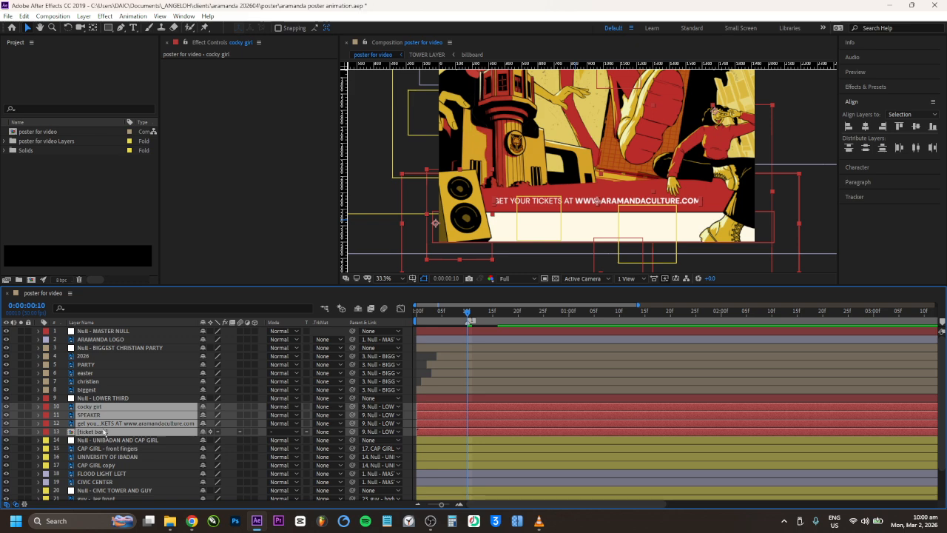
pyautogui.click(97, 398)
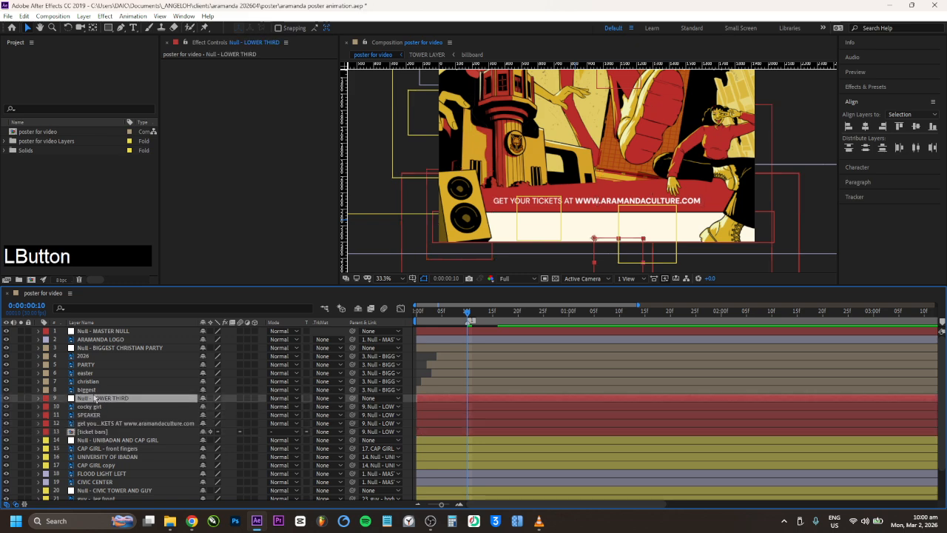
pyautogui.click(143, 423)
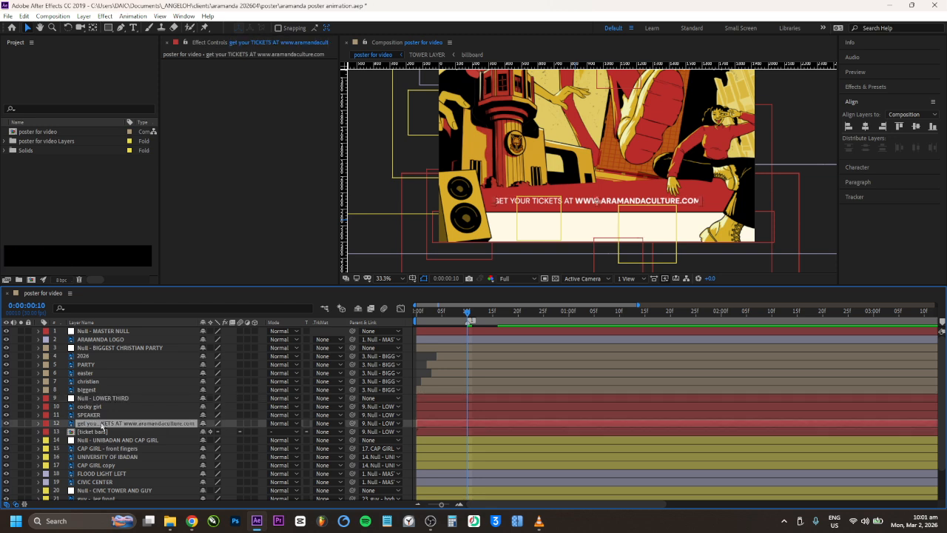
pyautogui.moveTo(352, 423); pyautogui.dragTo(99, 435)
# Test the parenting by moving the ticket bars layer, undo that move, and save the project.
pyautogui.click(99, 434)
pyautogui.moveTo(569, 238); pyautogui.dragTo(552, 214)
pyautogui.hotkey('ctrl', 'z')
pyautogui.hotkey('ctrl', 's')
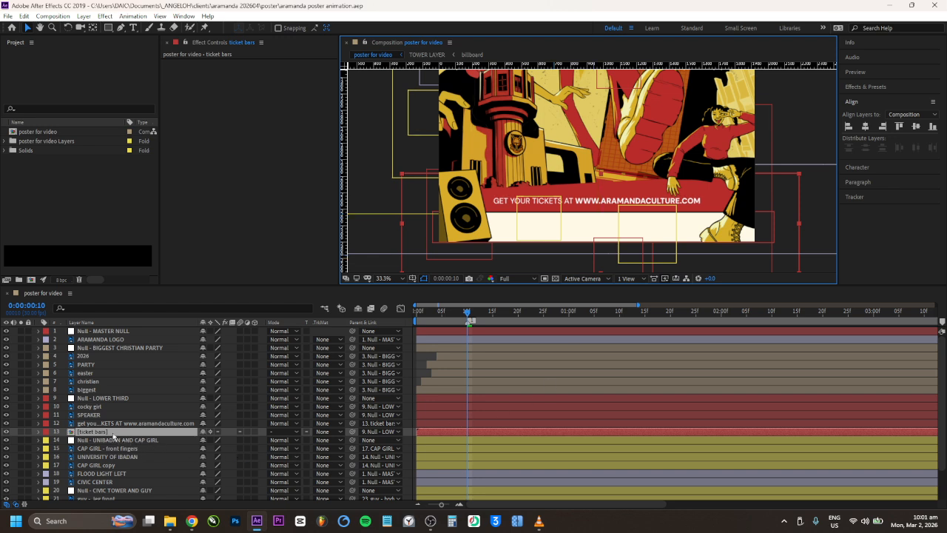
# Add Position and Scale keyframes at 0:00:00:10 to the cocky girl, SPEAKER, ticket text and ticket bars layers.
pyautogui.keyDown('shift'); pyautogui.click(99, 406); pyautogui.keyUp('shift')
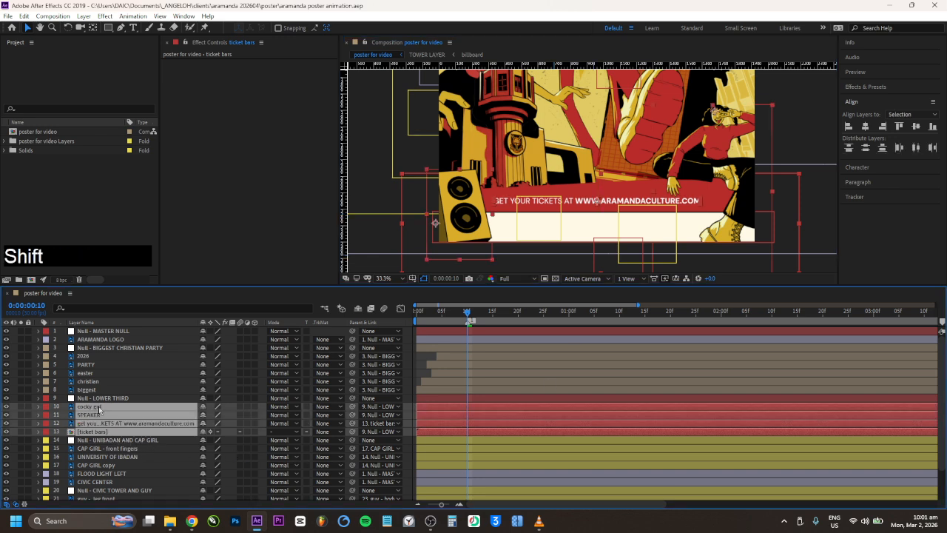
pyautogui.press('p')
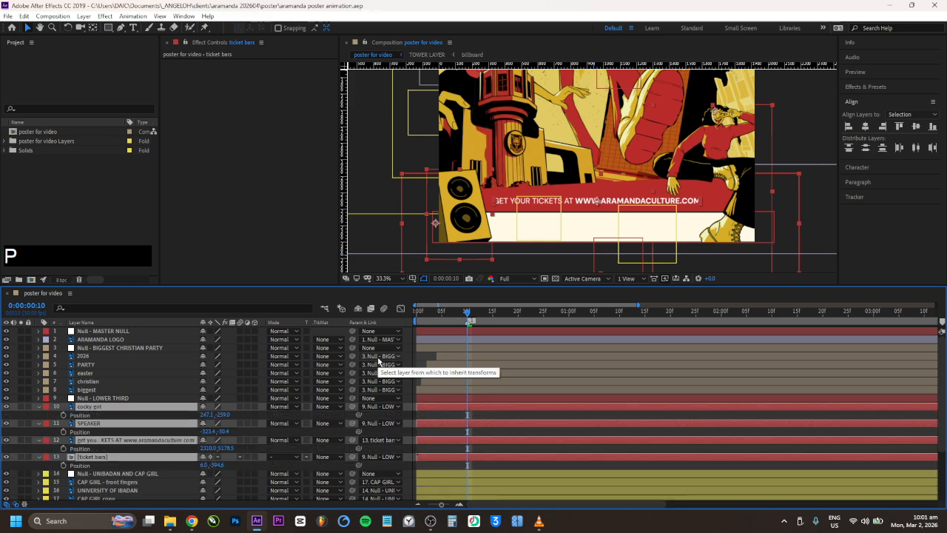
pyautogui.hotkey('shift', 's')
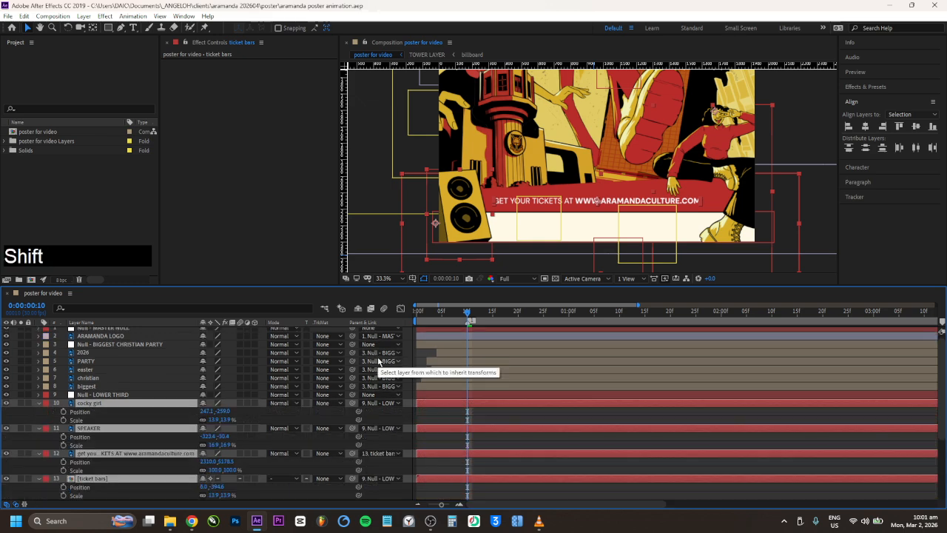
pyautogui.scroll(-1, 528, 380)
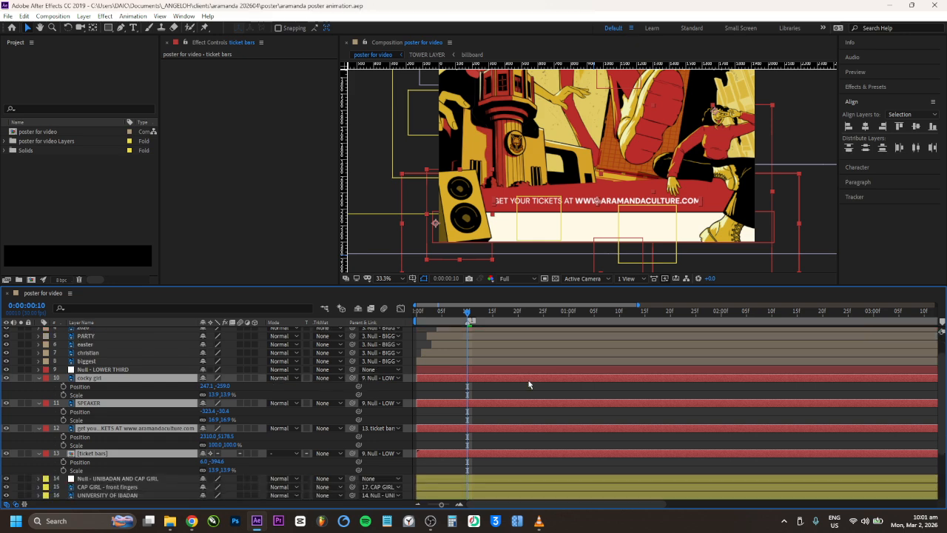
pyautogui.click(63, 386)
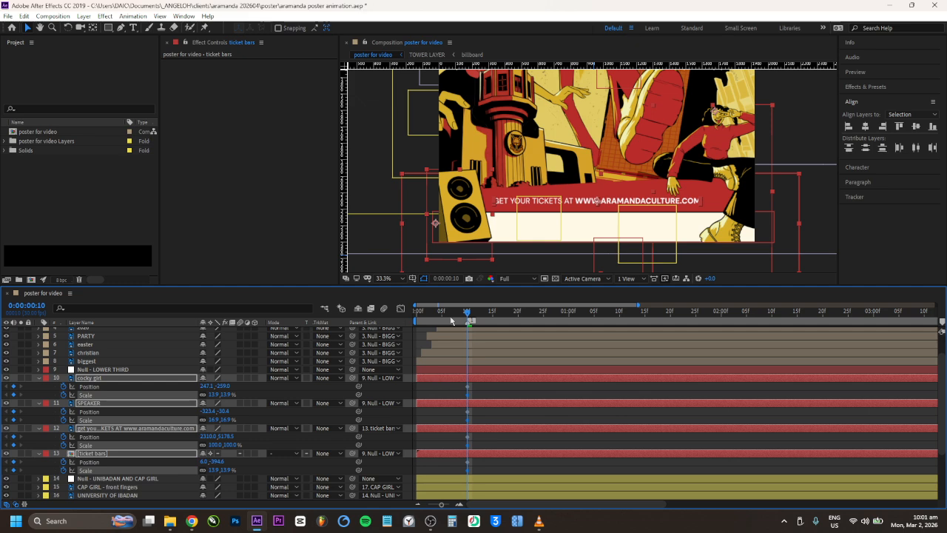
# Add matching Position and Scale keyframes at 0:00:00:00 for the same four lower-third layers.
pyautogui.moveTo(435, 315); pyautogui.dragTo(349, 317)
pyautogui.click(13, 386)
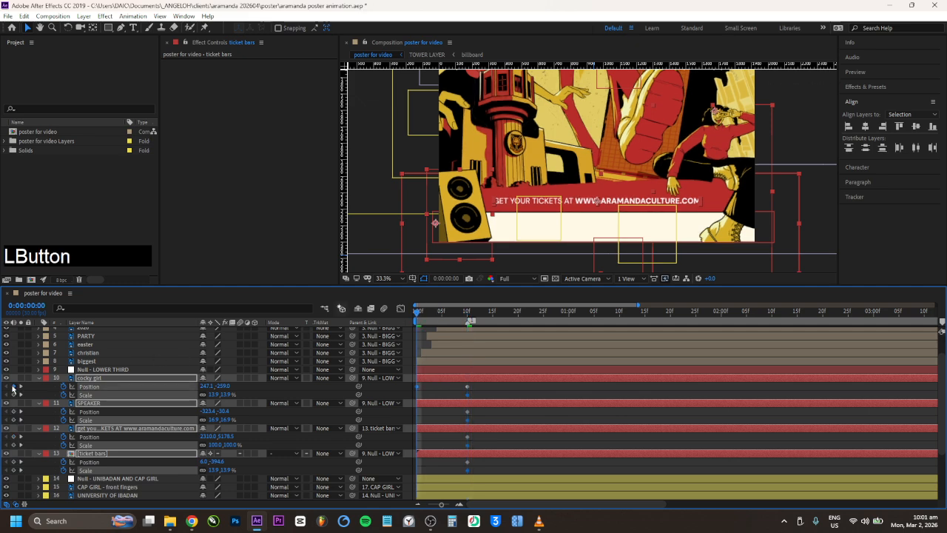
pyautogui.click(13, 394)
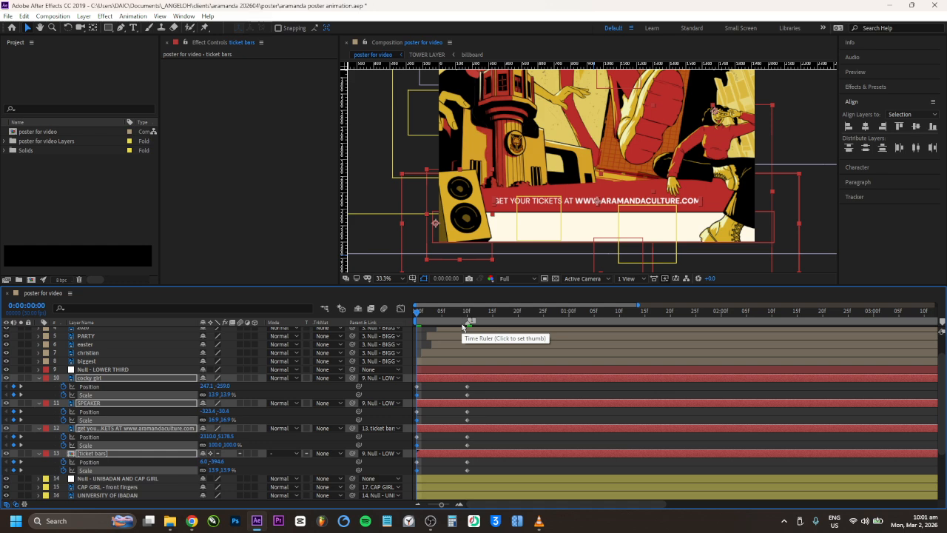
# Expand the PARTY layer's Transform properties to examine its keyframe pattern, and bring the poster's title area into view.
pyautogui.scroll(2, 537, 412)
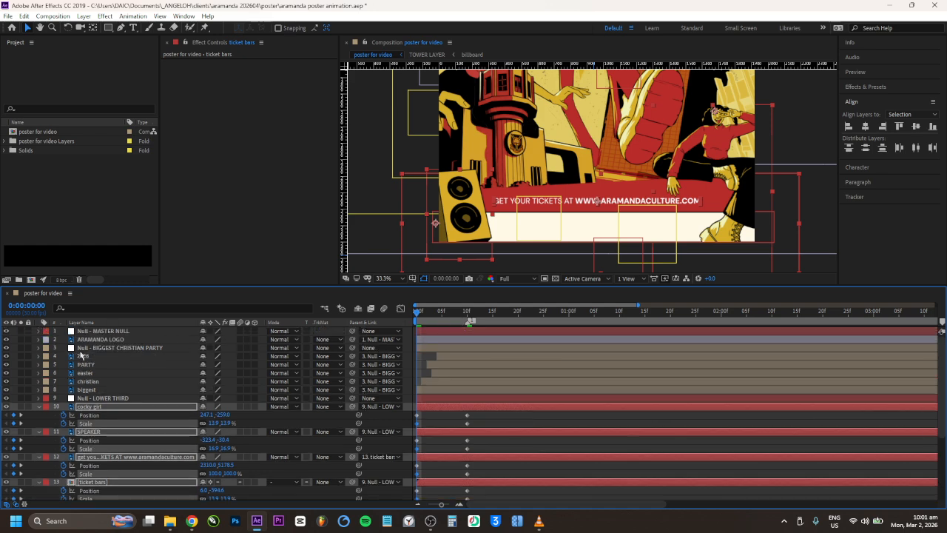
pyautogui.click(39, 364)
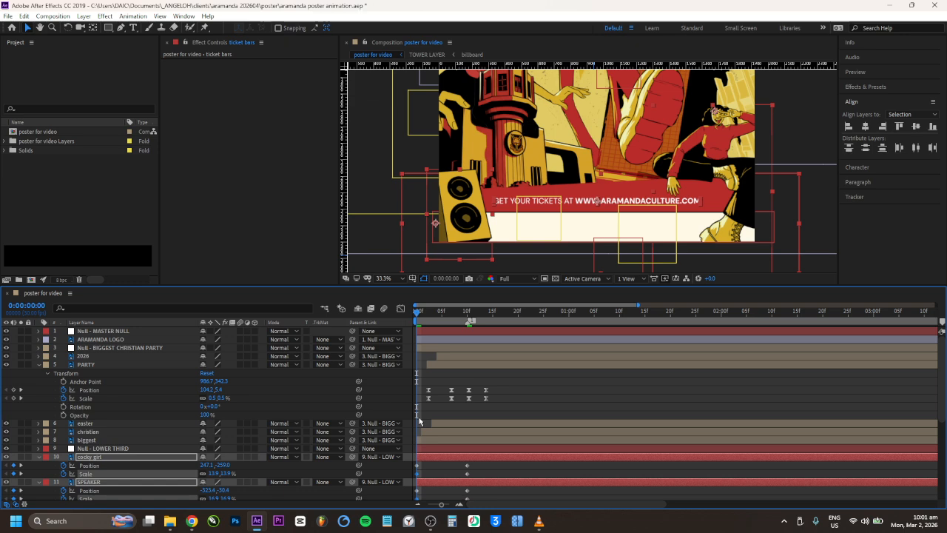
pyautogui.moveTo(699, 147); pyautogui.dragTo(655, 273)
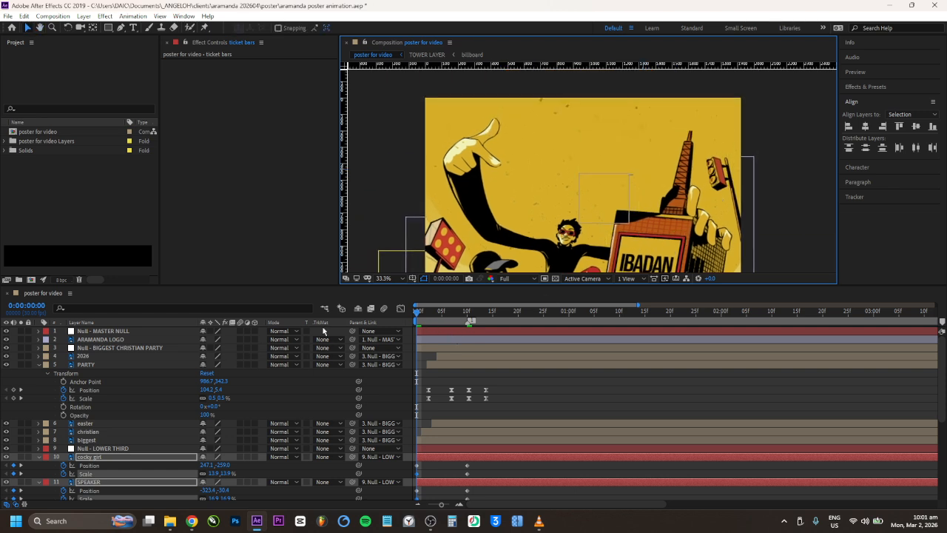
# Preview the title animation up to 0:00:00:12, collapse the PARTY layer's properties, and bring the poster's lower third into view.
pyautogui.moveTo(414, 312); pyautogui.dragTo(479, 316)
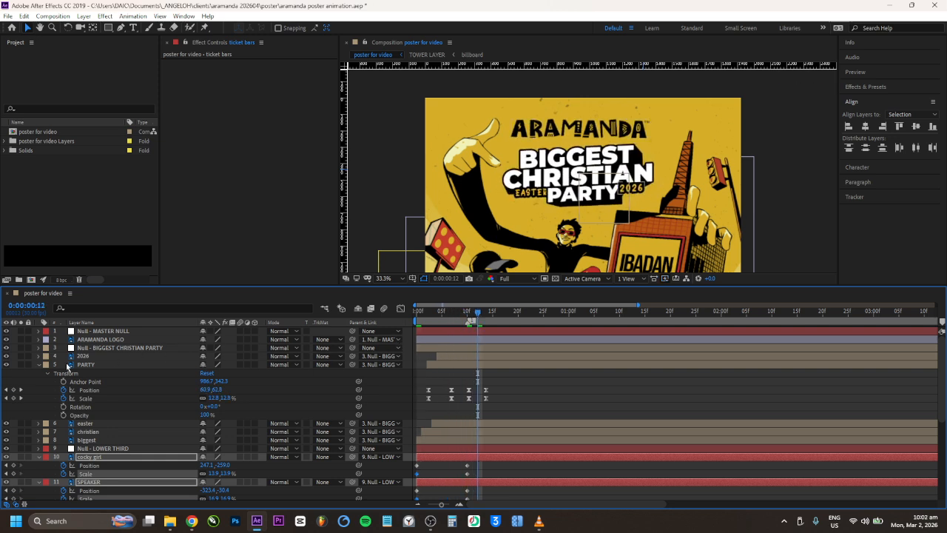
pyautogui.click(39, 364)
pyautogui.scroll(-3, 489, 396)
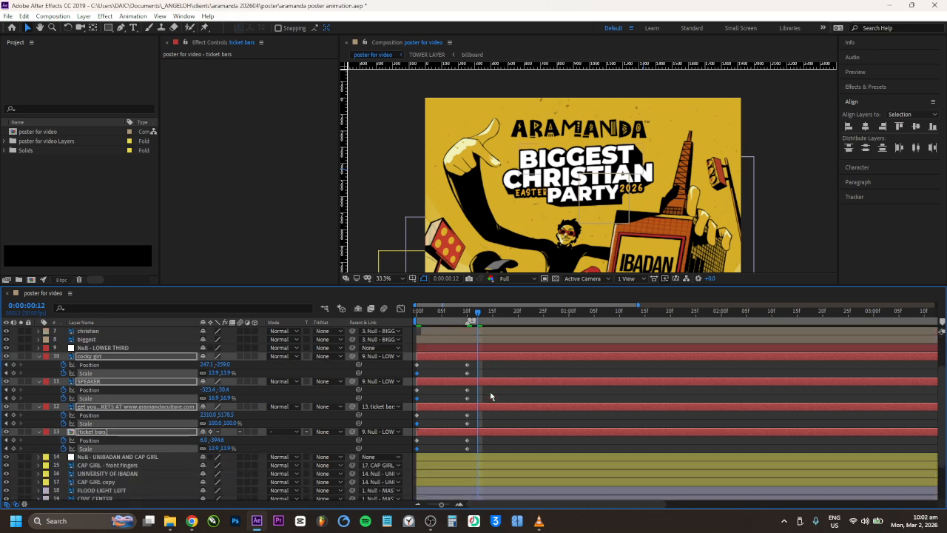
pyautogui.moveTo(559, 262); pyautogui.dragTo(585, 79)
pyautogui.moveTo(562, 198); pyautogui.dragTo(537, 132)
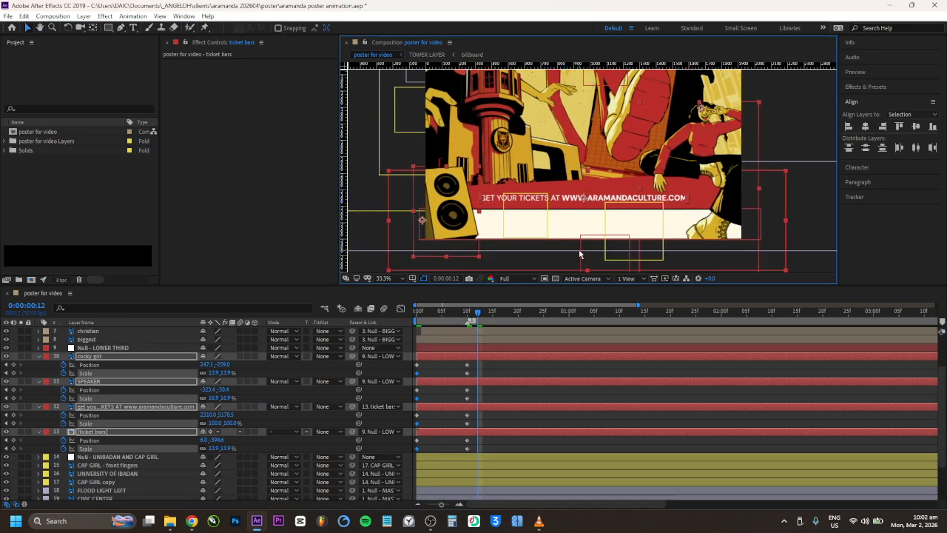
# At 0:00:00:05, raise the four lower-third layers by 16 px, setting the cocky girl's Y position to -275.0, and save the project.
pyautogui.click(431, 314)
pyautogui.moveTo(439, 314); pyautogui.dragTo(448, 315)
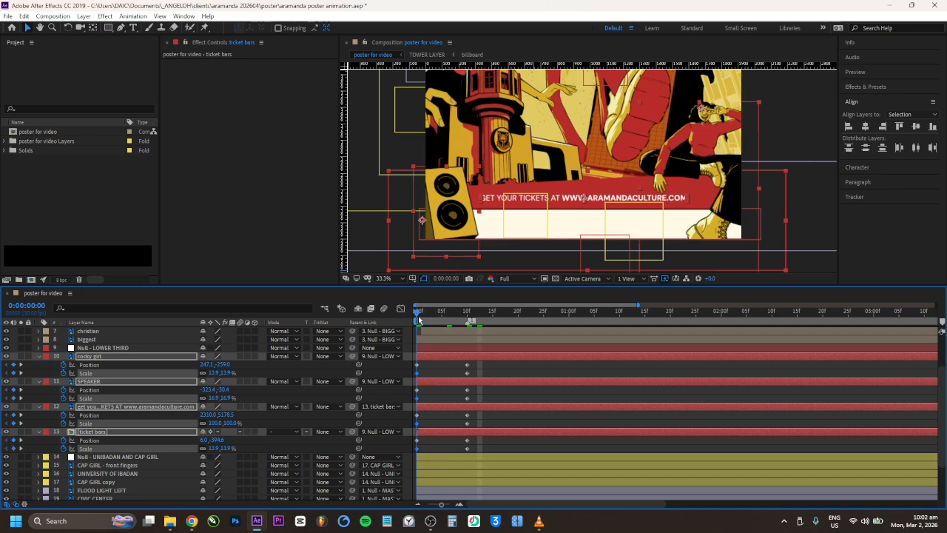
pyautogui.moveTo(448, 319)
pyautogui.mouseDown()
pyautogui.moveTo(422, 319)
pyautogui.moveTo(457, 322)
pyautogui.mouseUp()
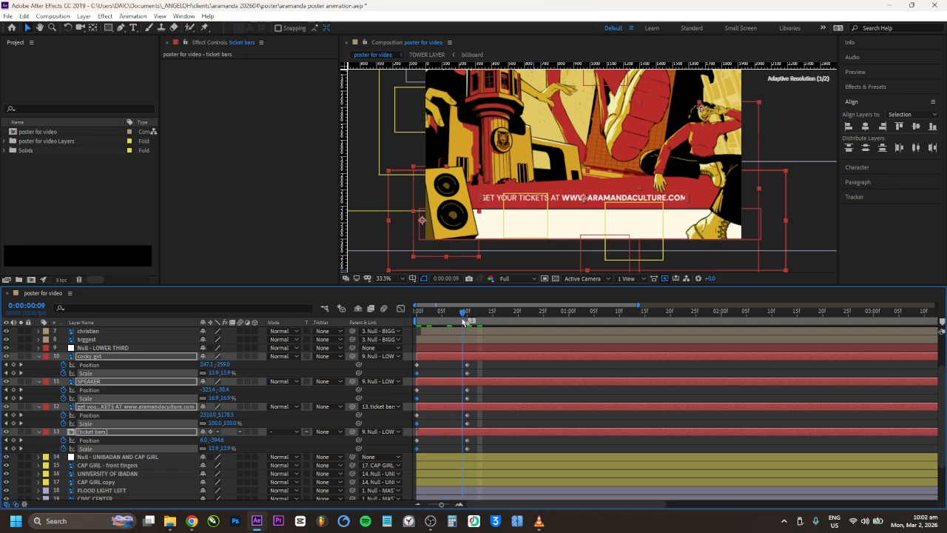
pyautogui.moveTo(463, 321); pyautogui.dragTo(436, 322)
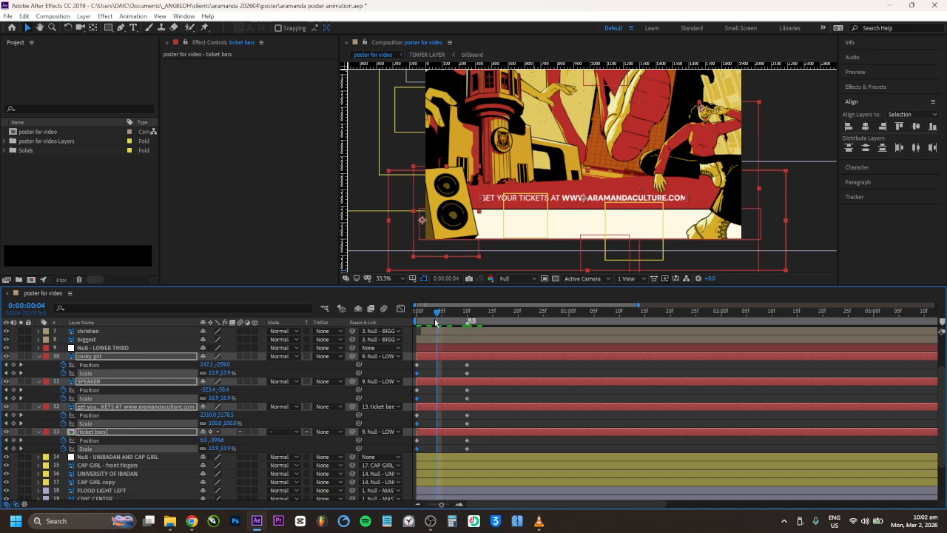
pyautogui.click(442, 318)
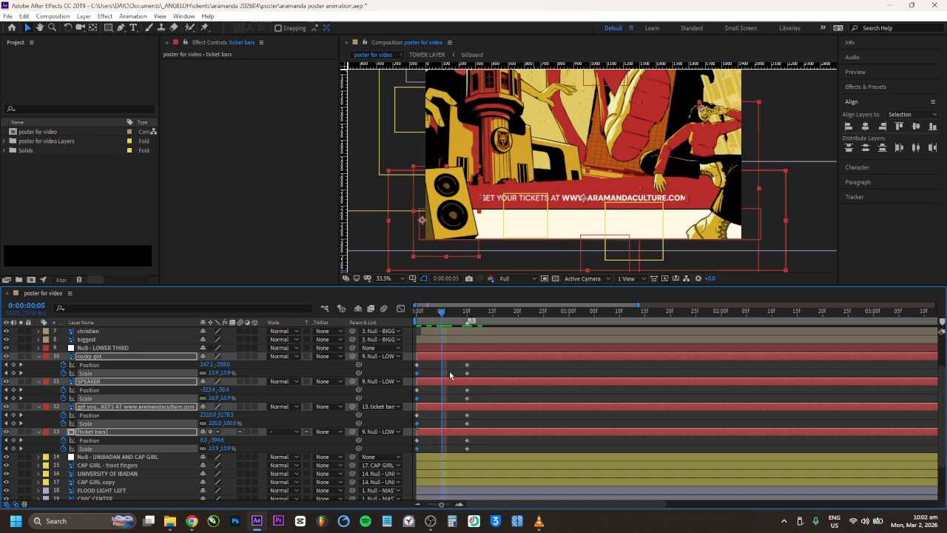
pyautogui.moveTo(226, 365); pyautogui.dragTo(220, 364)
pyautogui.hotkey('ctrl', 'z')
pyautogui.moveTo(223, 365); pyautogui.dragTo(215, 366)
pyautogui.hotkey('ctrl', 's')
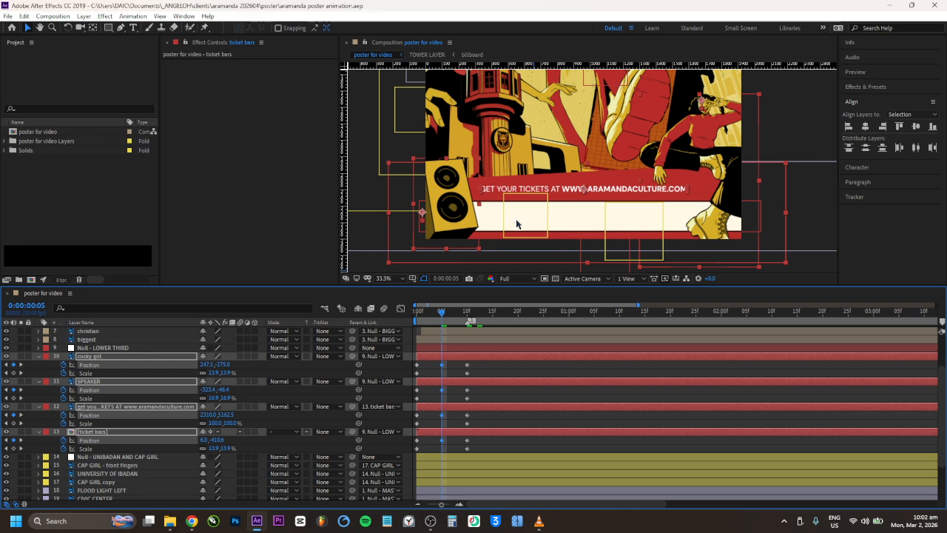
# Expand the poster for video Layers folder in the After Effects project and switch to poster for video.psd in Photoshop.
pyautogui.click(237, 521)
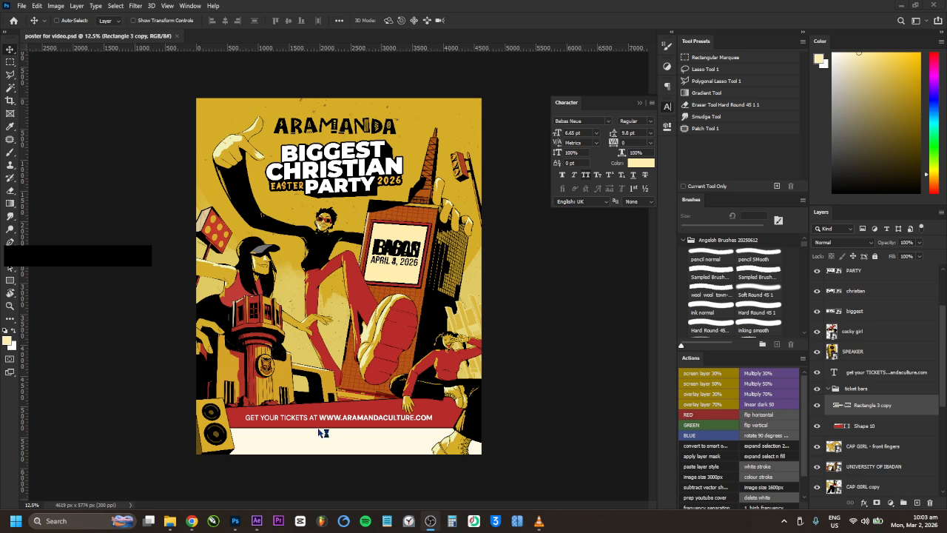
pyautogui.click(256, 520)
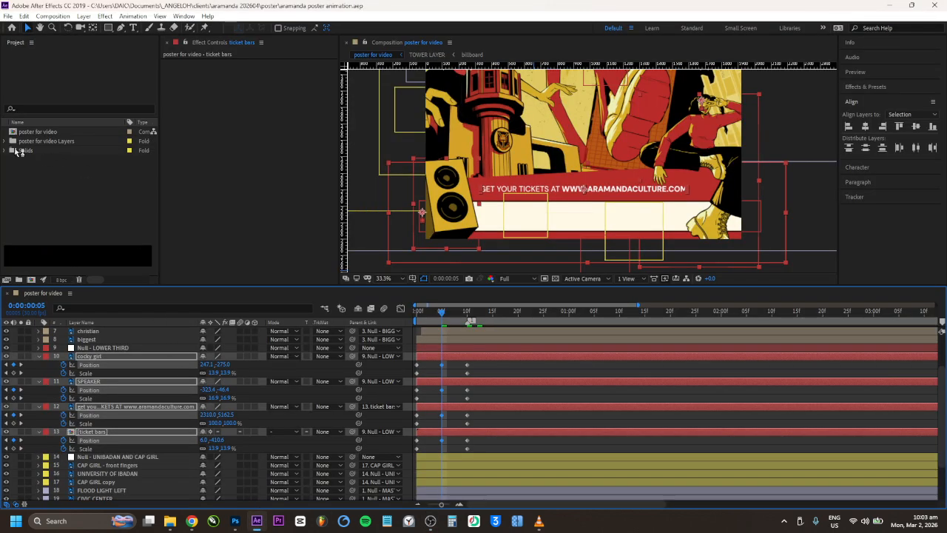
pyautogui.click(5, 146)
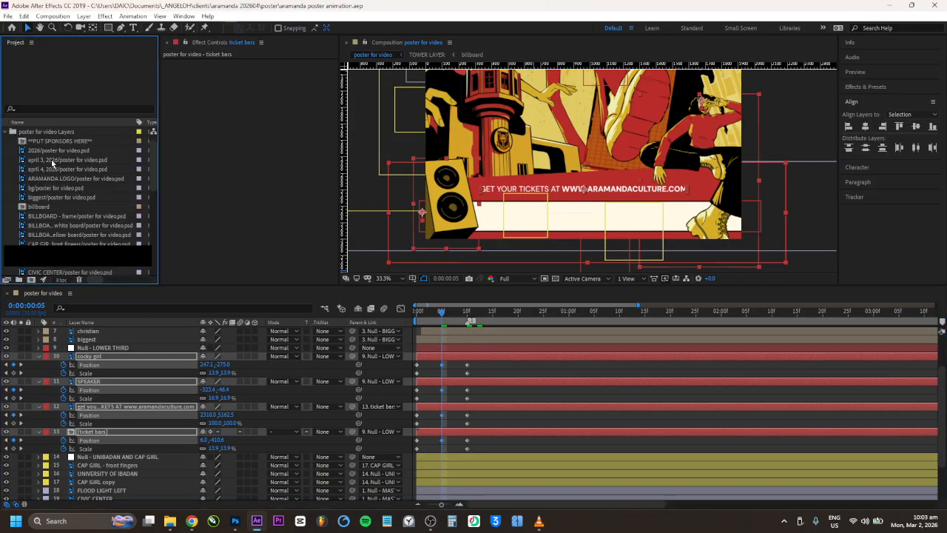
pyautogui.click(235, 521)
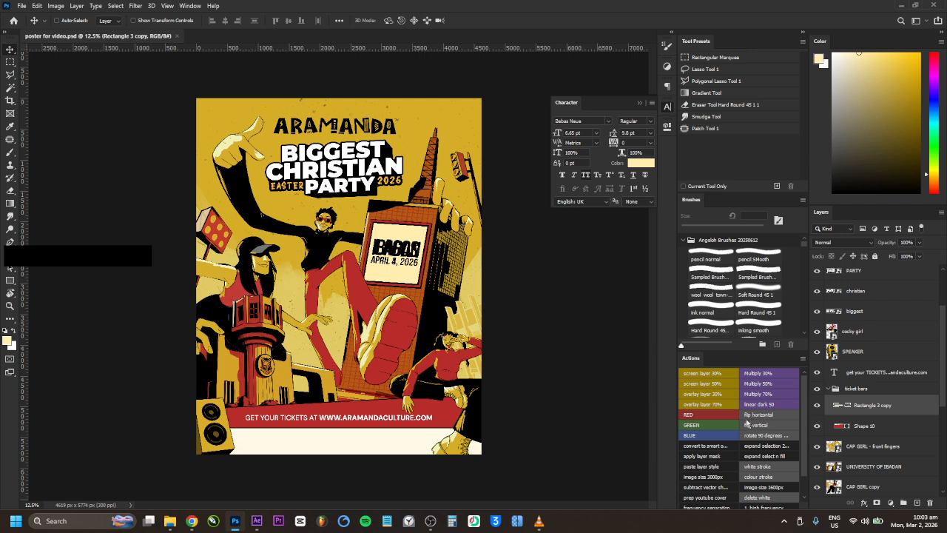
# Try moving the ticket bars group upward to check the artwork beneath the white bar, and undo the move.
pyautogui.click(854, 388)
pyautogui.moveTo(477, 400); pyautogui.dragTo(487, 363)
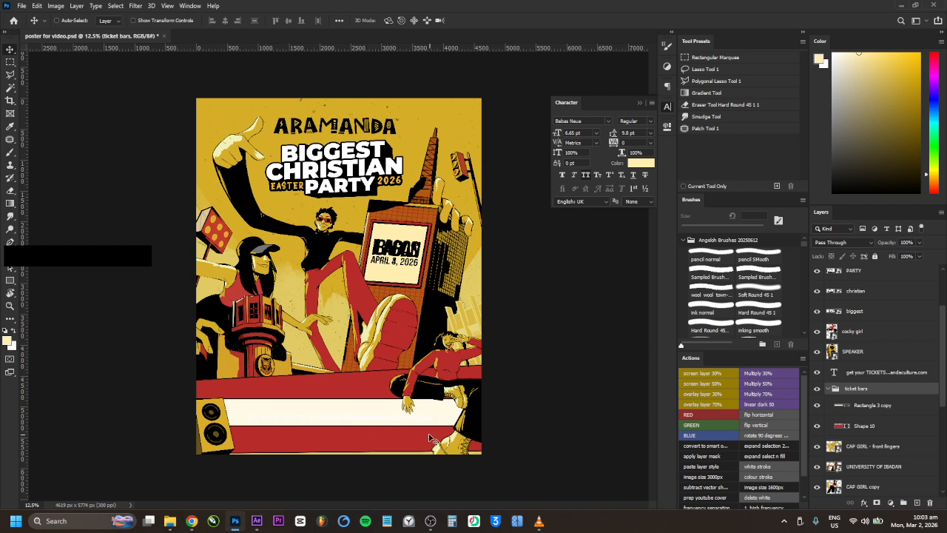
pyautogui.hotkey('ctrl', 'z')
# Stretch the Rectangle 3 copy bar downward past the poster's bottom edge to a height of about 969 px.
pyautogui.click(873, 405)
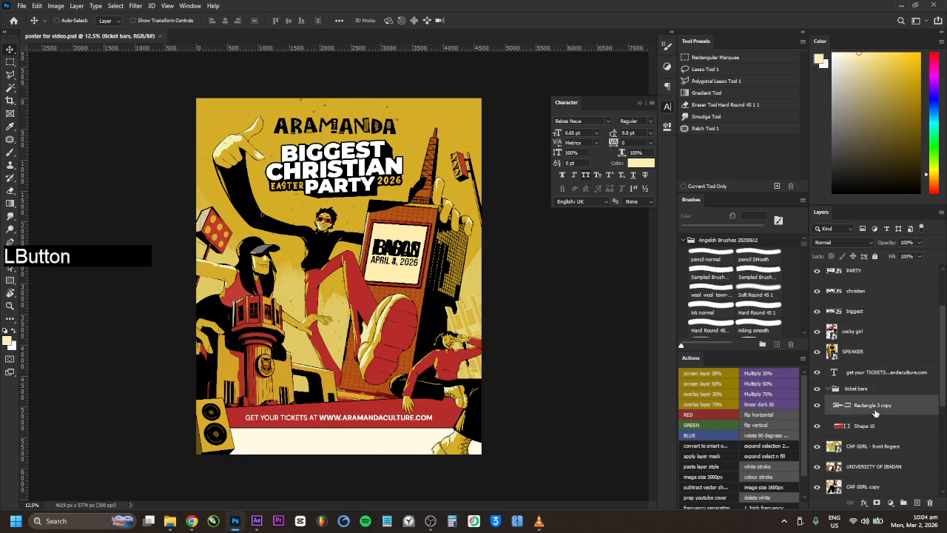
pyautogui.hotkey('ctrl', 't')
pyautogui.moveTo(343, 456); pyautogui.dragTo(342, 487)
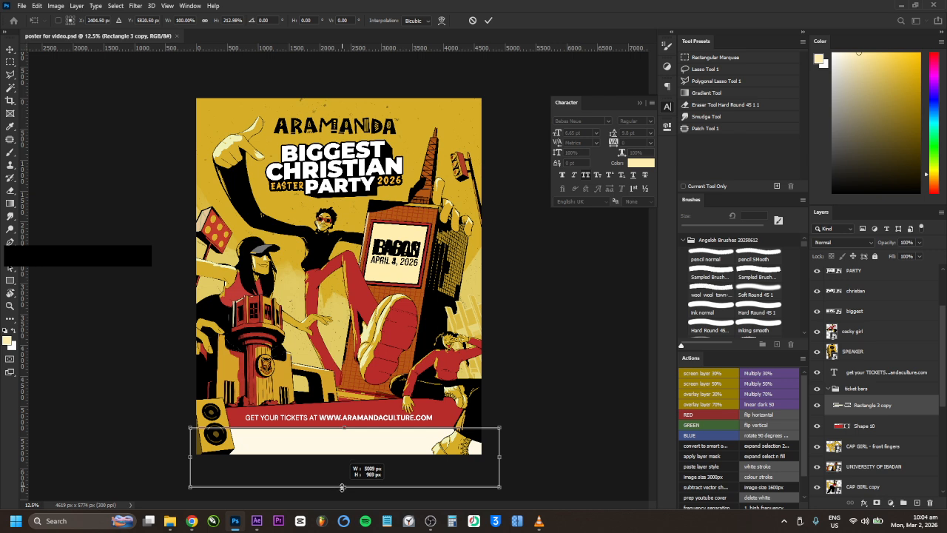
pyautogui.press('Return')
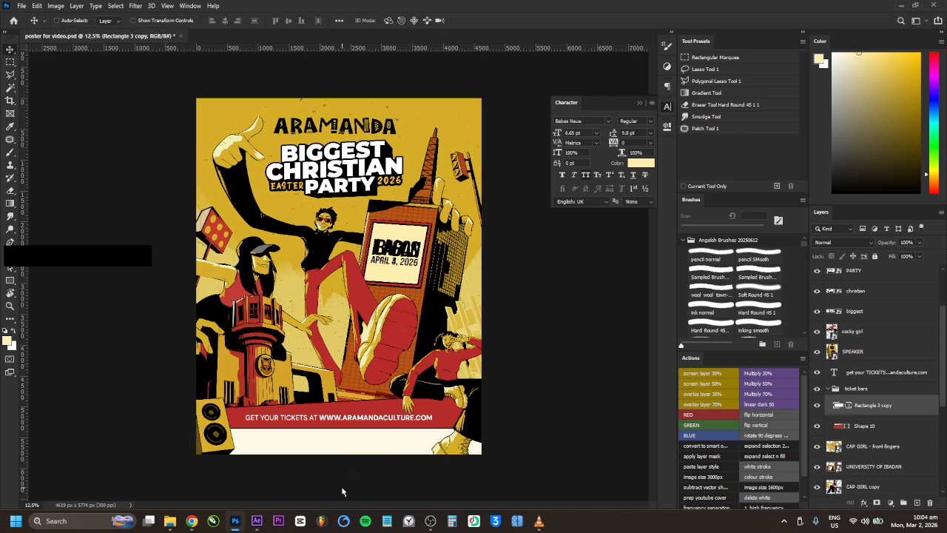
# Test the extended white bar by moving the ticket bars group slightly up, undo that move, and save the PSD.
pyautogui.click(858, 390)
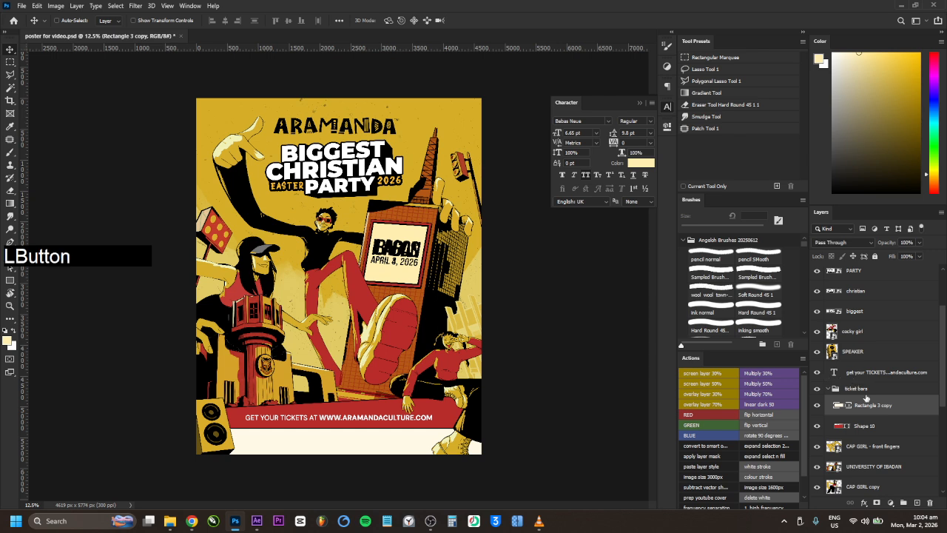
pyautogui.moveTo(386, 422); pyautogui.dragTo(386, 411)
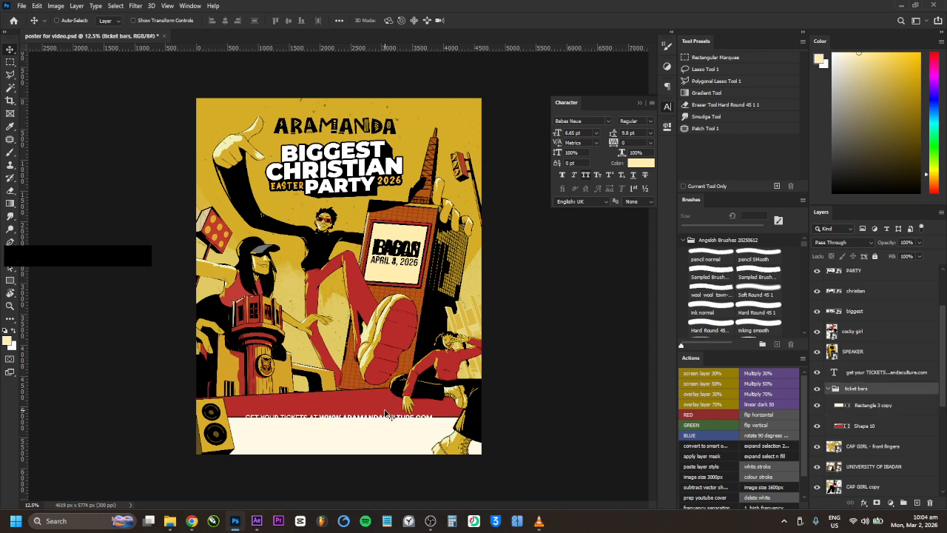
pyautogui.hotkey('ctrl', 'z')
pyautogui.hotkey('ctrl', 's')
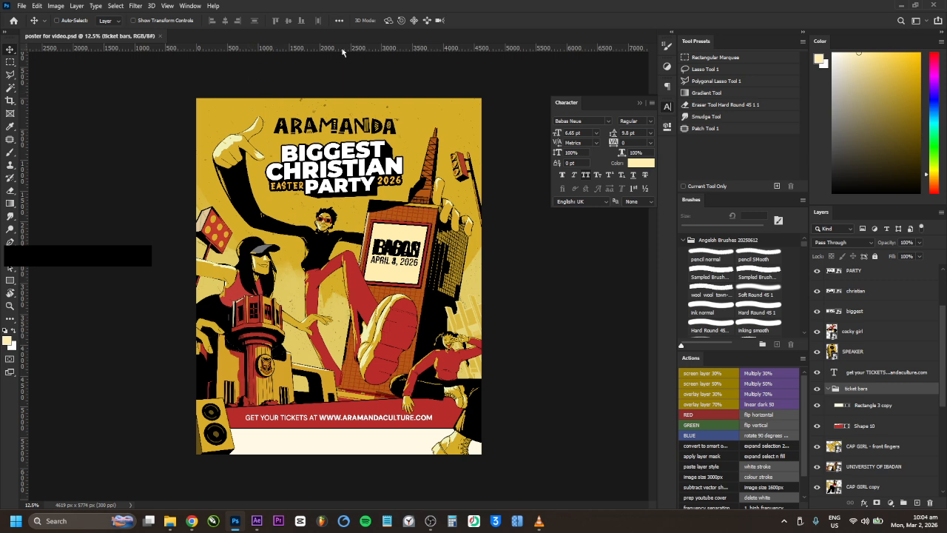
# Switch to After Effects, move Rectangle 3 copy downward inside the ticket bars composition, and return to the poster for video composition.
pyautogui.click(256, 521)
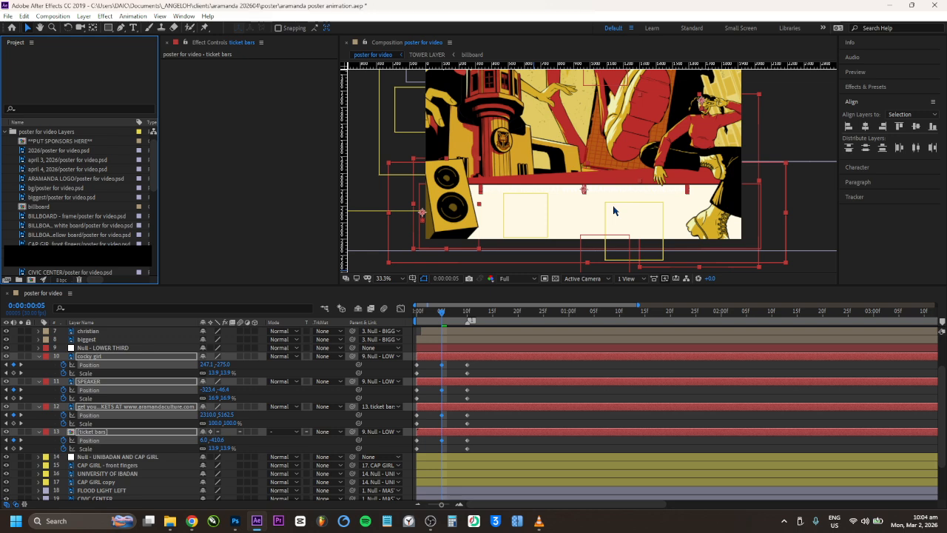
pyautogui.click(128, 434)
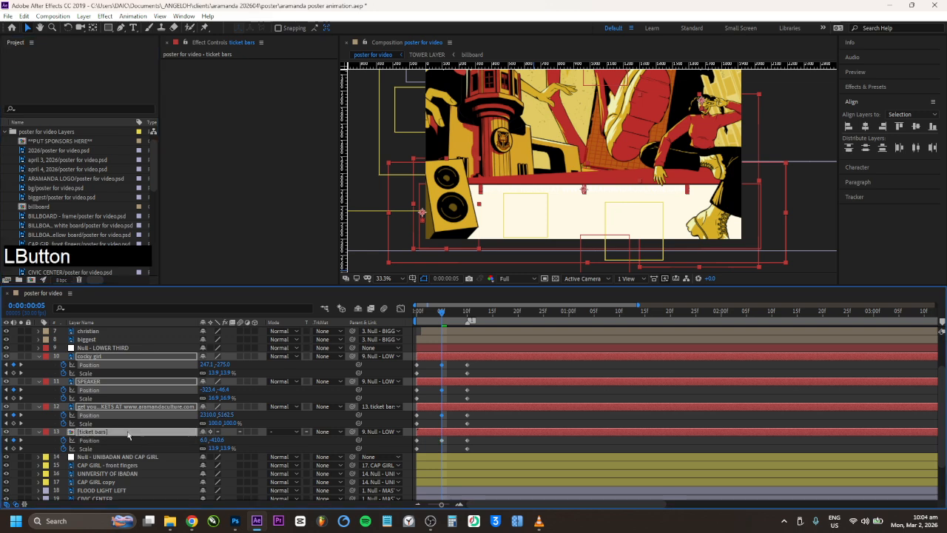
pyautogui.click(127, 426)
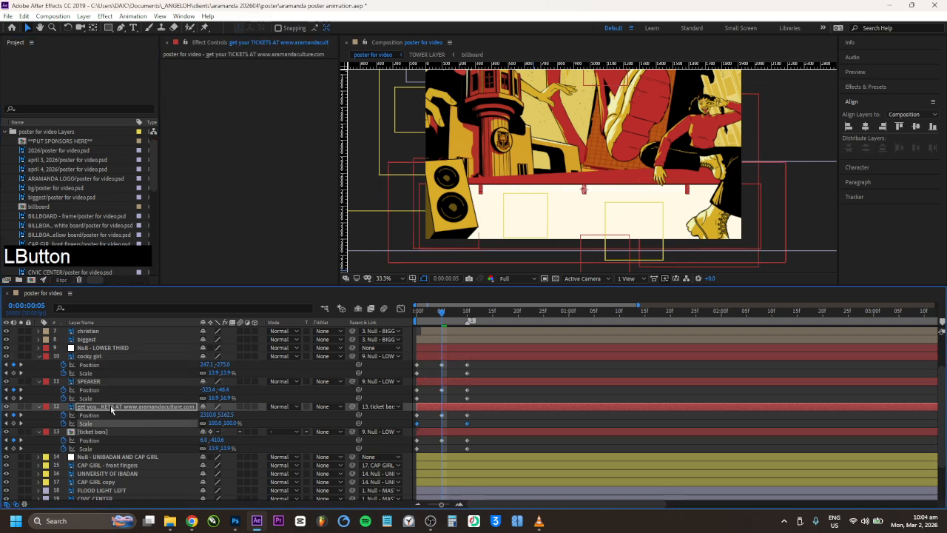
pyautogui.doubleClick(108, 432)
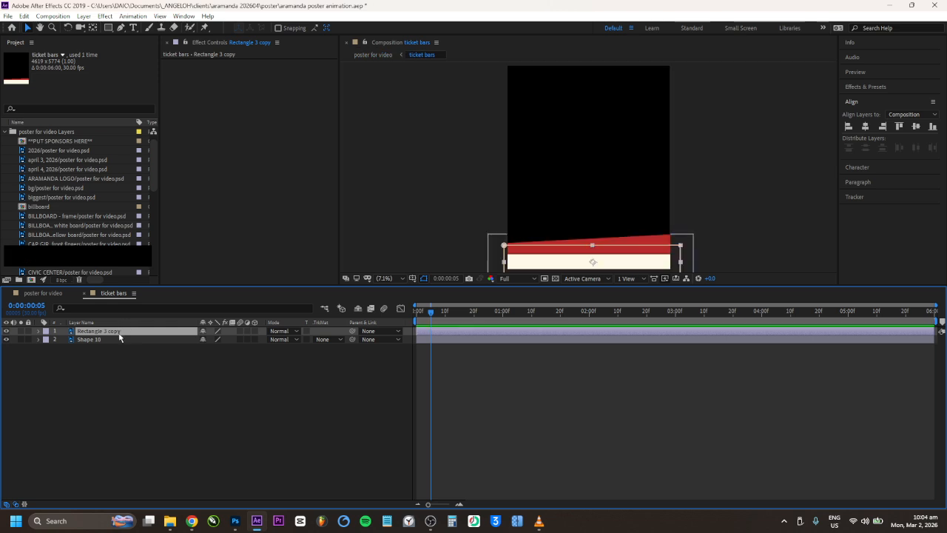
pyautogui.moveTo(570, 265); pyautogui.dragTo(568, 280)
pyautogui.click(45, 291)
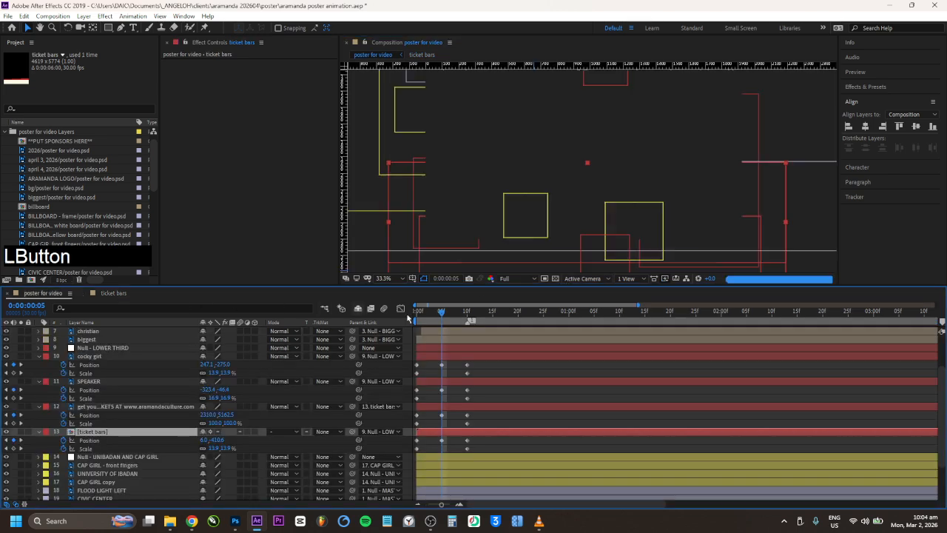
# Nudge Rectangle 3 copy upward in the ticket bars composition until it sits just below the ticket text, checking against poster for video.
pyautogui.click(114, 293)
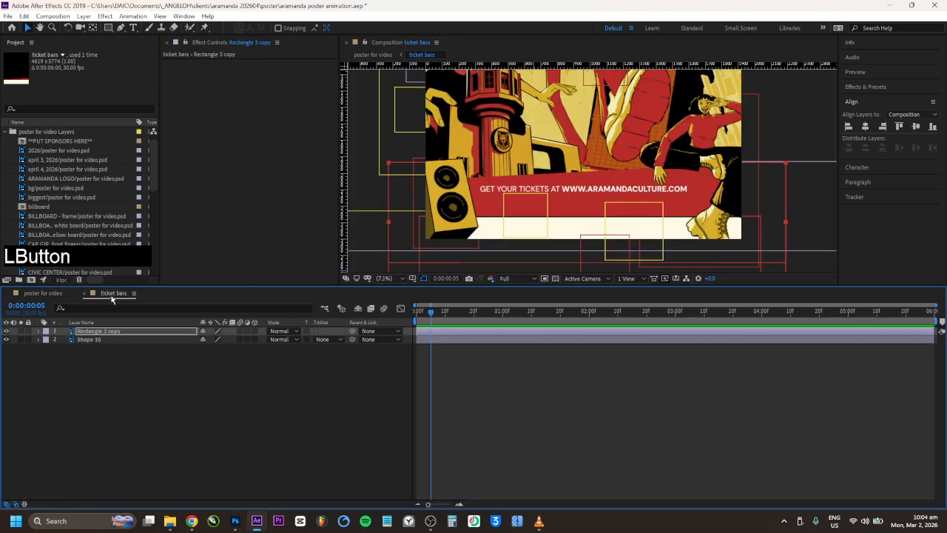
pyautogui.click(566, 267)
pyautogui.moveTo(566, 266); pyautogui.dragTo(566, 261)
pyautogui.click(46, 293)
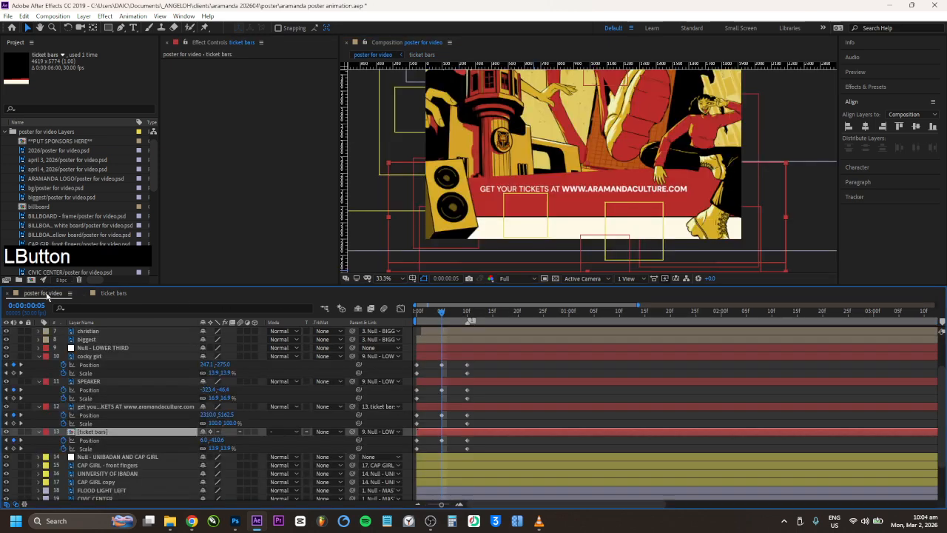
pyautogui.click(114, 294)
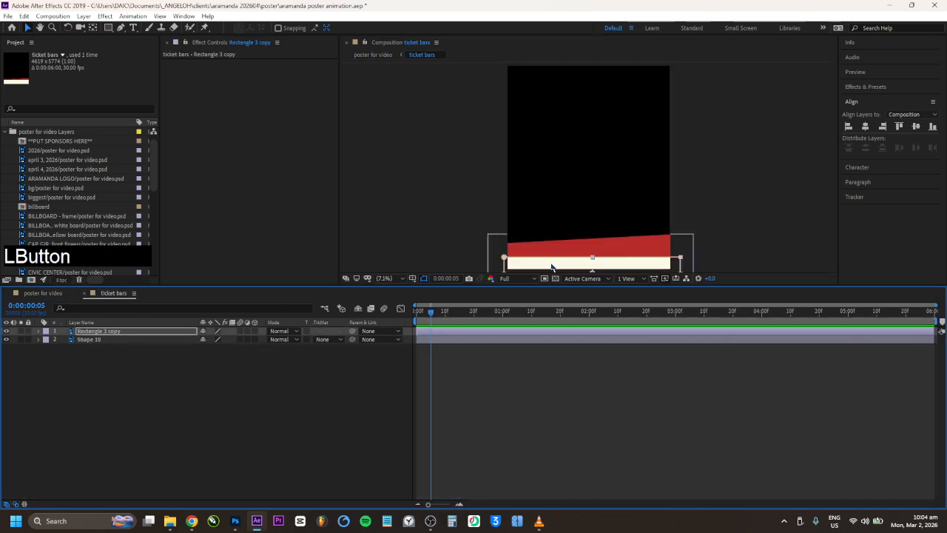
pyautogui.moveTo(567, 260); pyautogui.dragTo(566, 258)
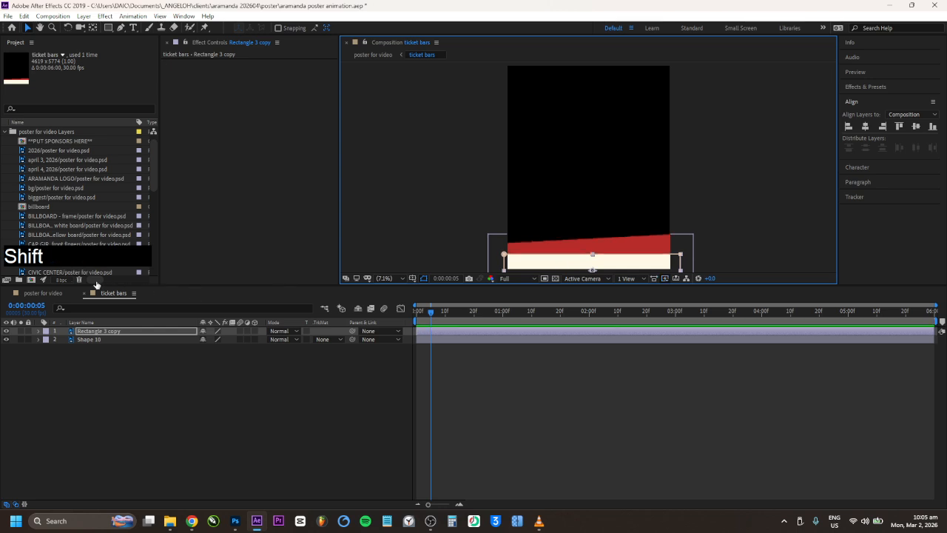
pyautogui.click(46, 293)
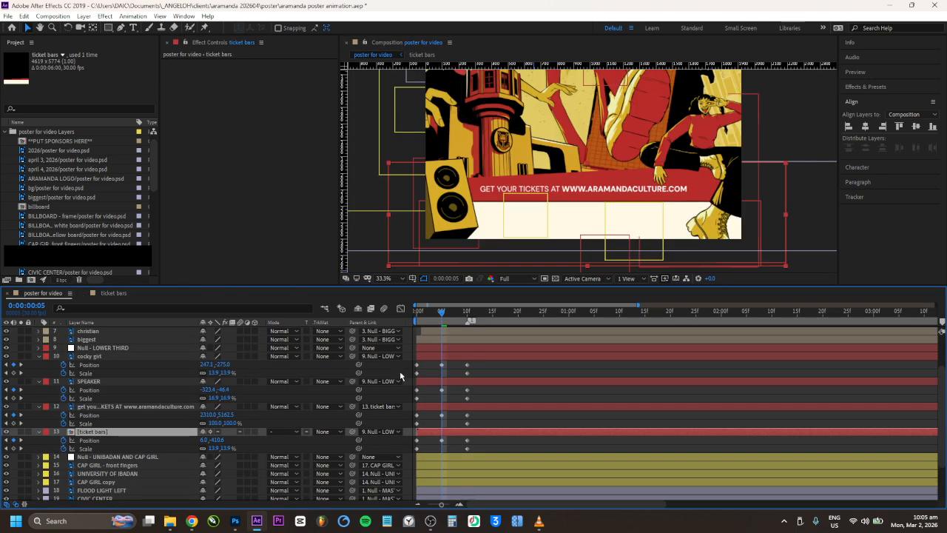
# Play the lower-third animation from 0:00:00:00 and scrub through it to 0:00:00:10.
pyautogui.moveTo(441, 311); pyautogui.dragTo(393, 320)
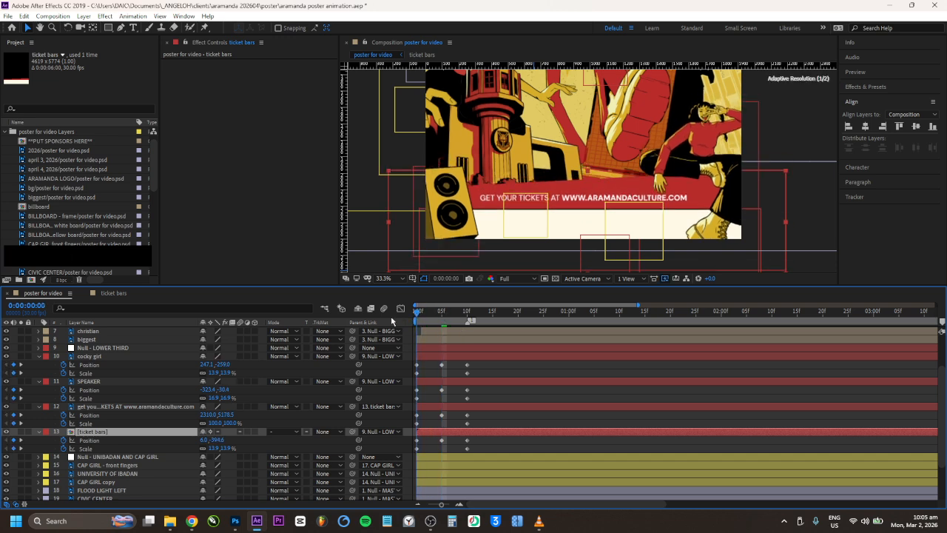
pyautogui.press('space')
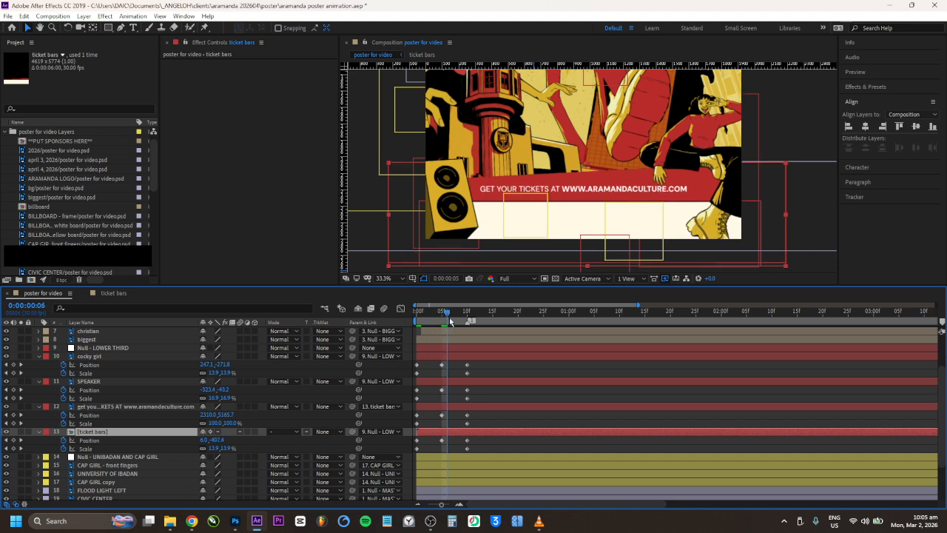
pyautogui.press('space')
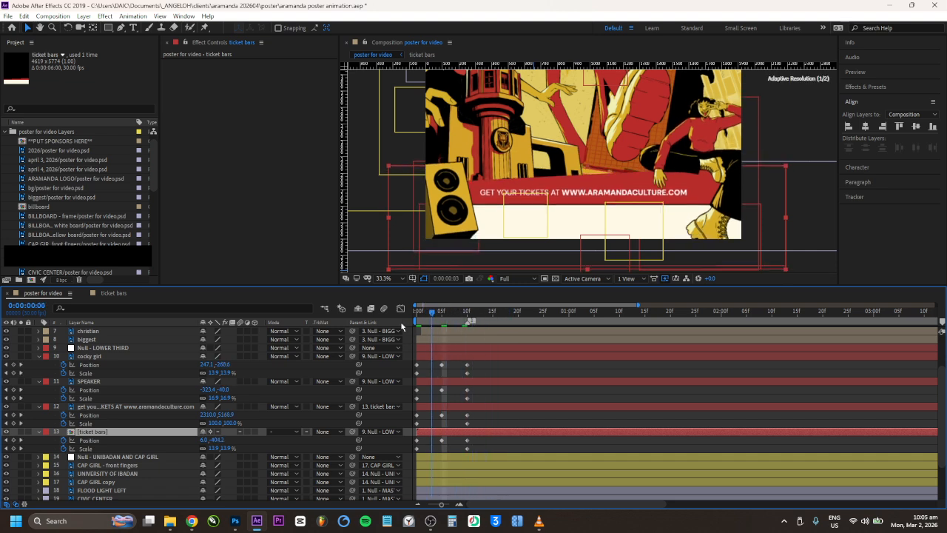
pyautogui.moveTo(437, 330); pyautogui.dragTo(468, 327)
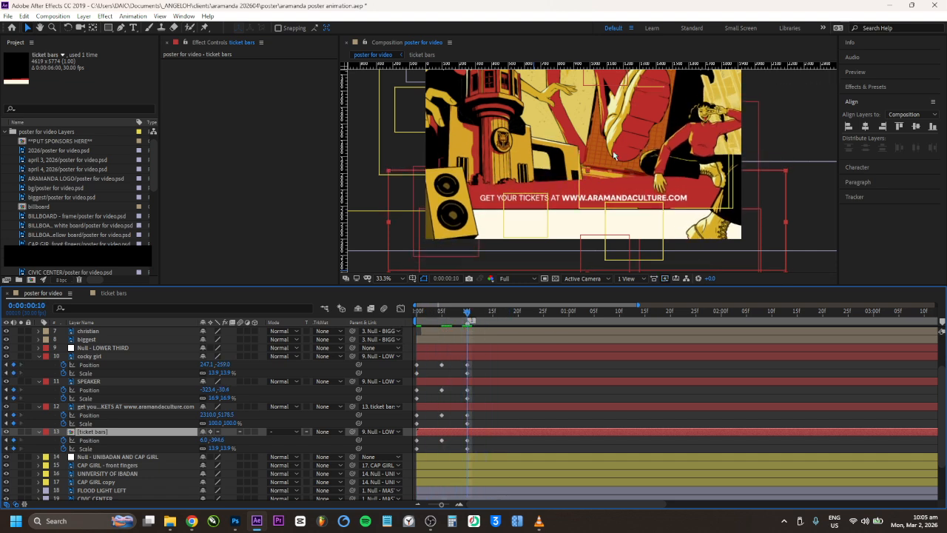
# Enlarge the composition viewer by shrinking the timeline area, and save the project.
pyautogui.moveTo(358, 285); pyautogui.dragTo(366, 333)
pyautogui.hotkey('ctrl', 's')
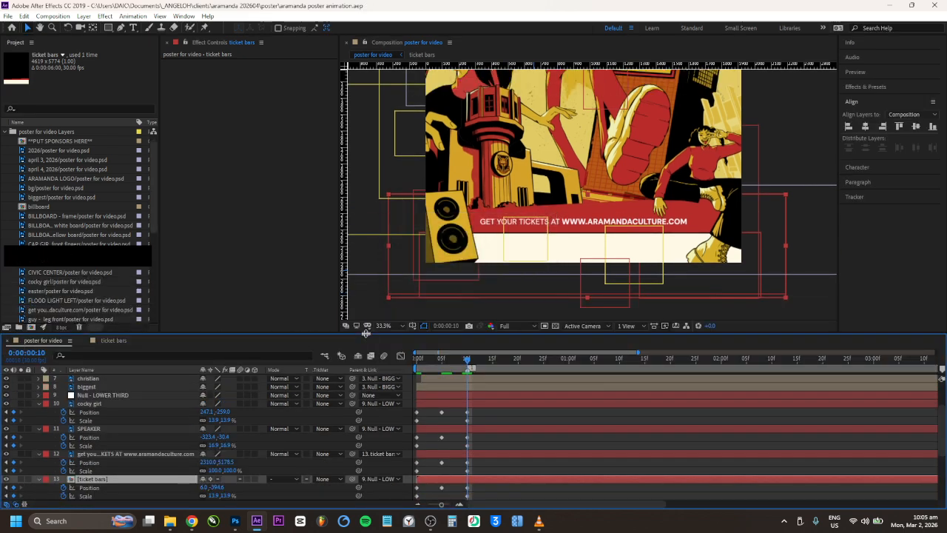
pyautogui.moveTo(315, 333); pyautogui.dragTo(327, 309)
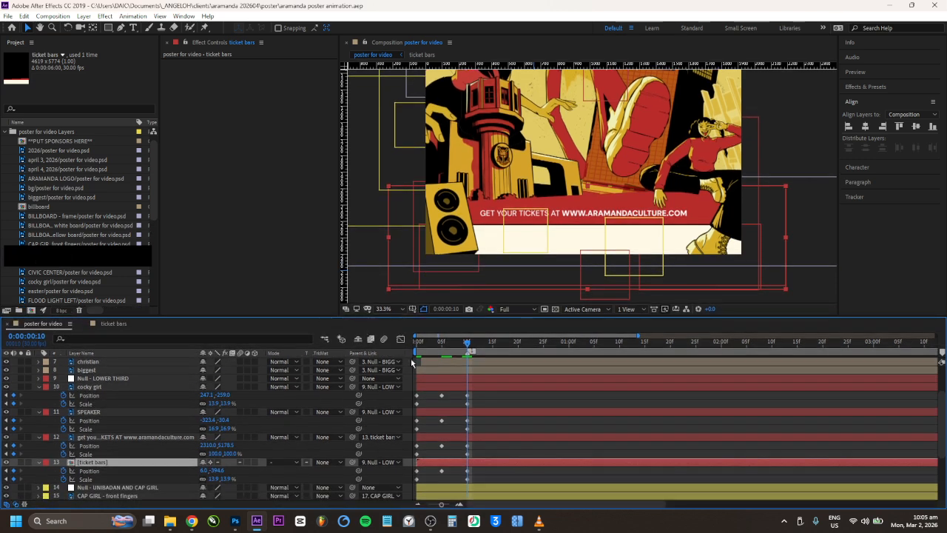